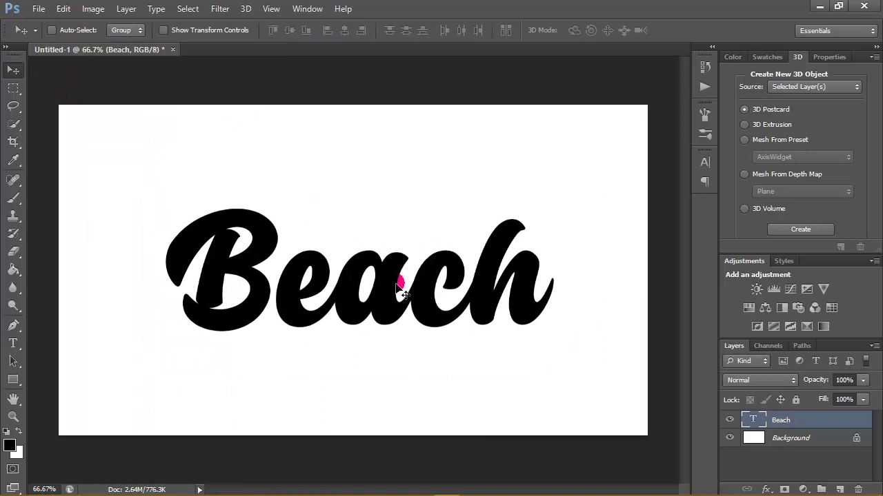
- Set the font size of the Beach text to 450 pt
{"action": "double_click", "coordinate": [751, 418]}
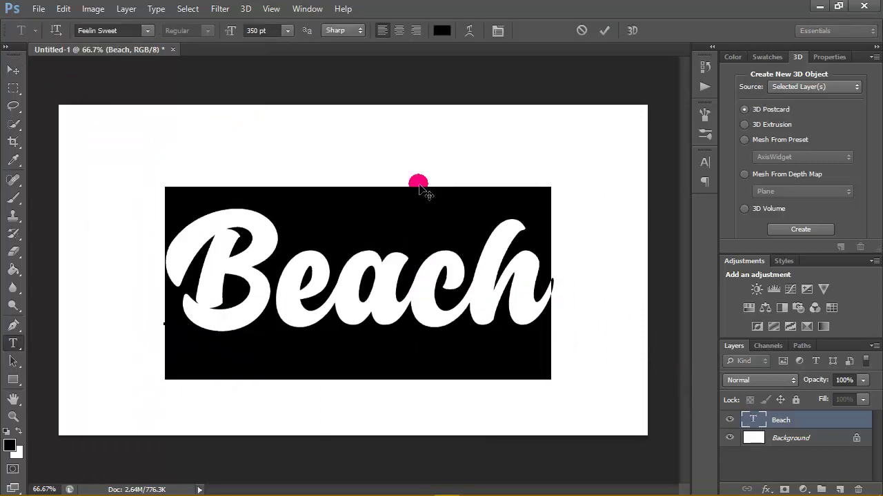
{"action": "left_click", "coordinate": [255, 37]}
{"action": "left_click", "coordinate": [231, 32]}
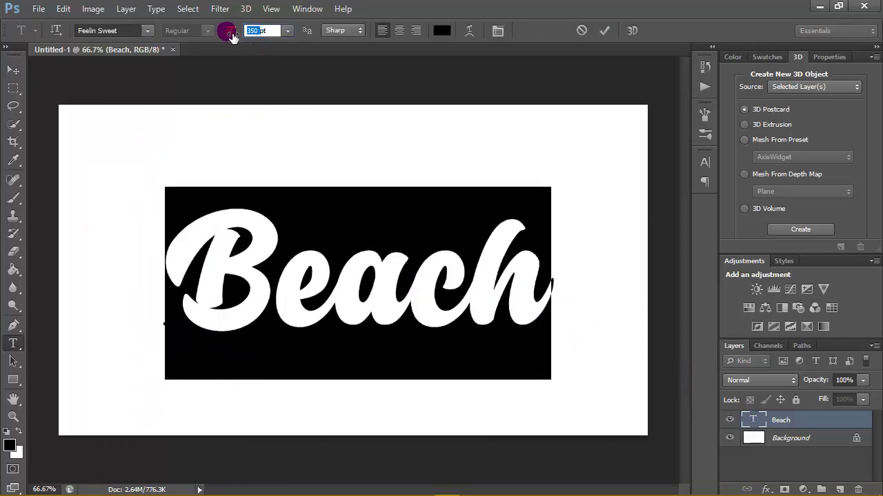
{"action": "type", "text": "450"}
{"action": "left_click", "coordinate": [227, 31]}
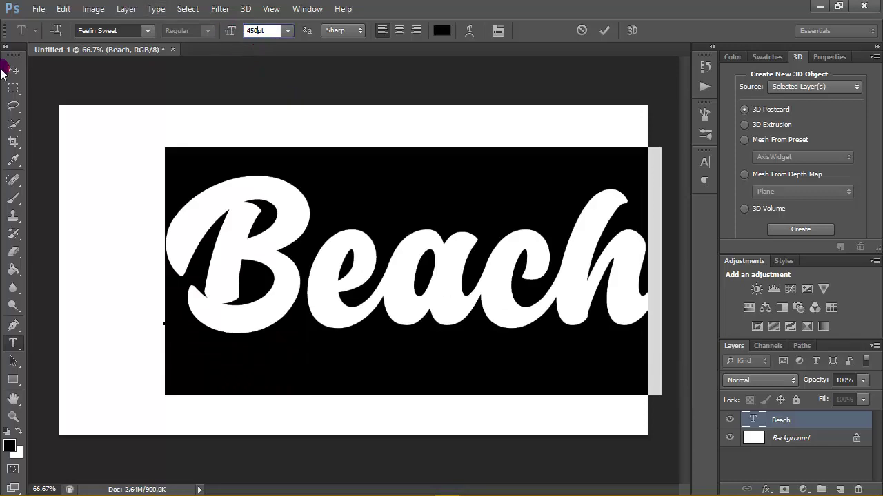
- Move the enlarged Beach text to the middle of the white canvas
{"action": "left_click", "coordinate": [13, 69]}
{"action": "left_click_drag", "start_coordinate": [380, 256], "coordinate": [342, 278]}
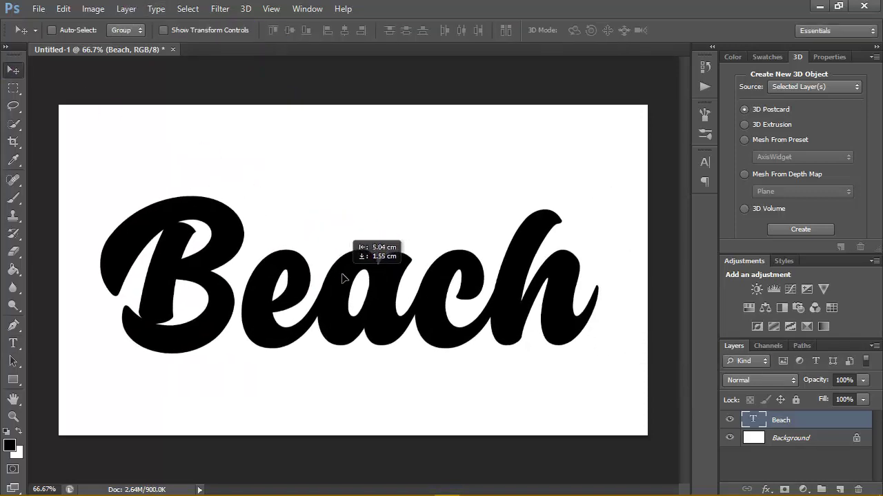
{"action": "left_click", "coordinate": [584, 291]}
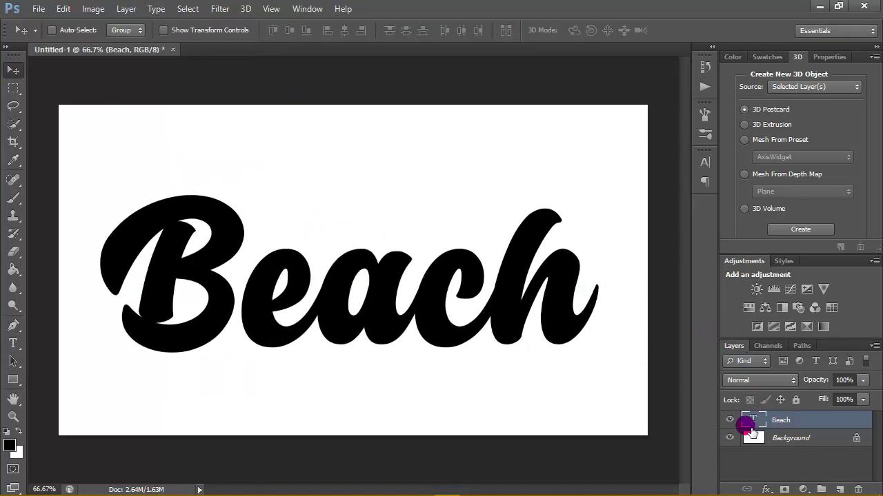
{"action": "left_click", "coordinate": [729, 419]}
{"action": "left_click", "coordinate": [729, 419]}
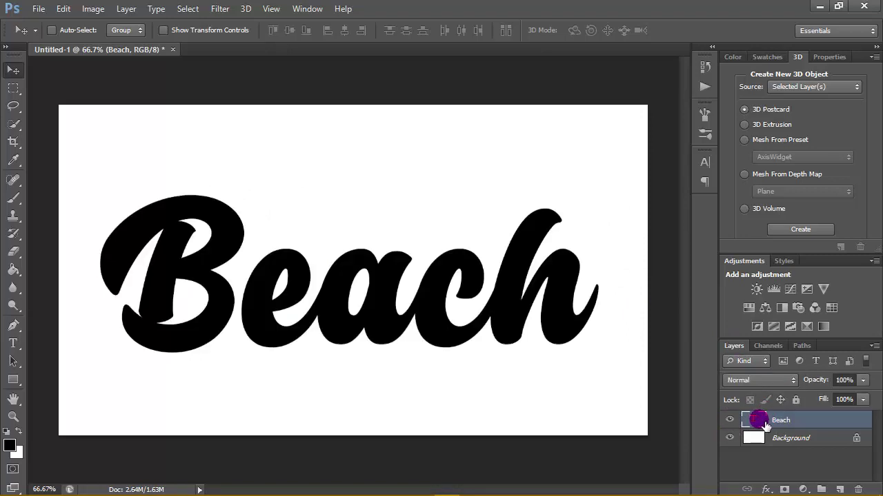
{"action": "left_click", "coordinate": [793, 420]}
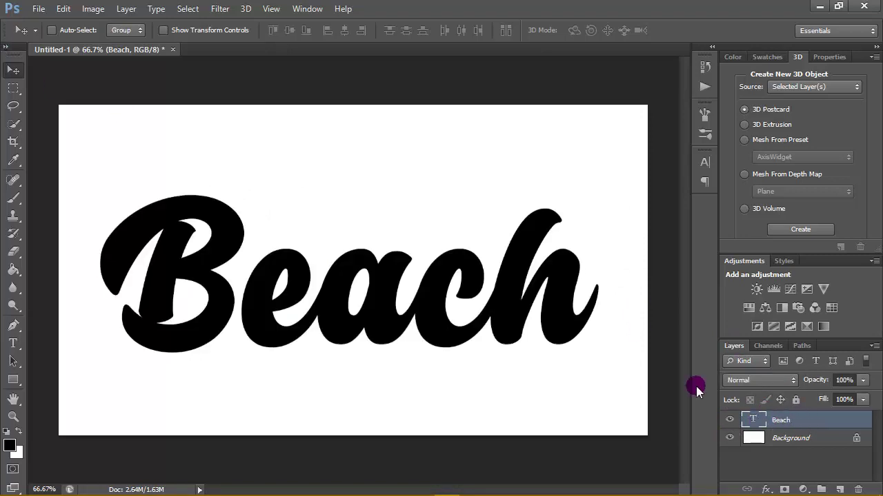
{"action": "left_click", "coordinate": [765, 426]}
{"action": "double_click", "coordinate": [761, 426]}
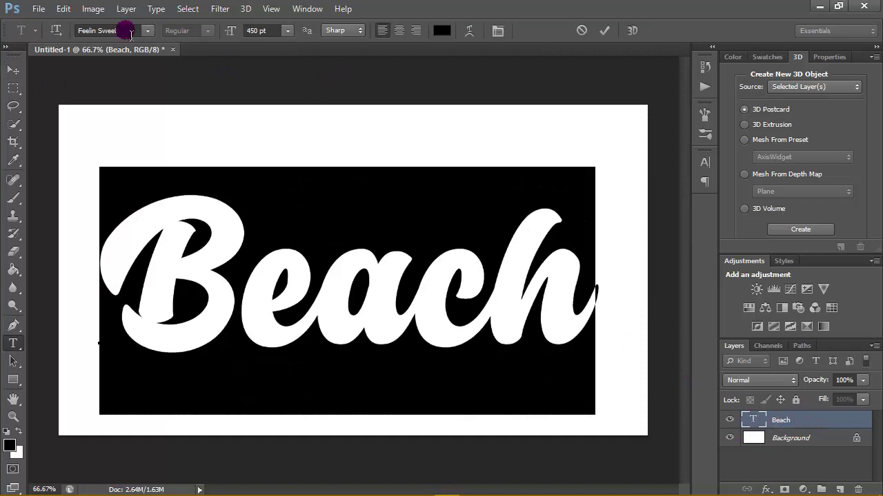
- Leave text editing and nudge the Beach text slightly up on the canvas
{"action": "left_click", "coordinate": [17, 76]}
{"action": "left_click_drag", "start_coordinate": [491, 276], "coordinate": [493, 270]}
- Duplicate the Beach text layer as Beach 2 and place the copy beneath the original layer
{"action": "right_click", "coordinate": [808, 420]}
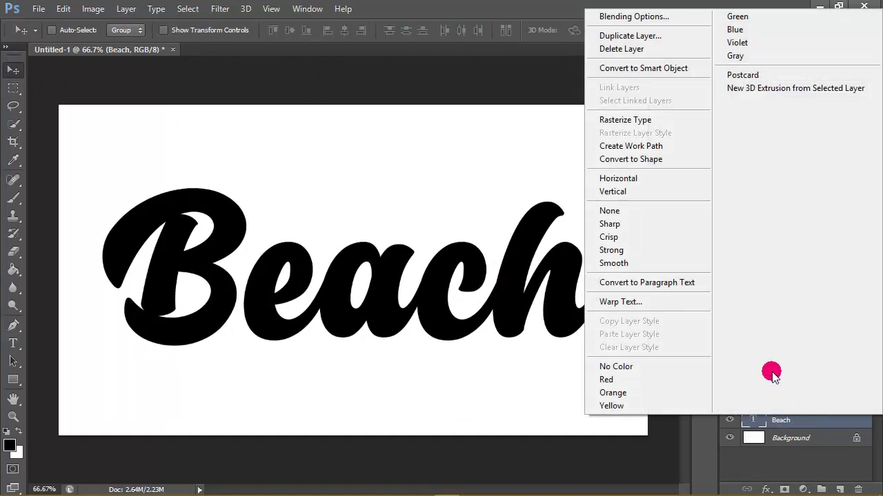
{"action": "left_click", "coordinate": [645, 35]}
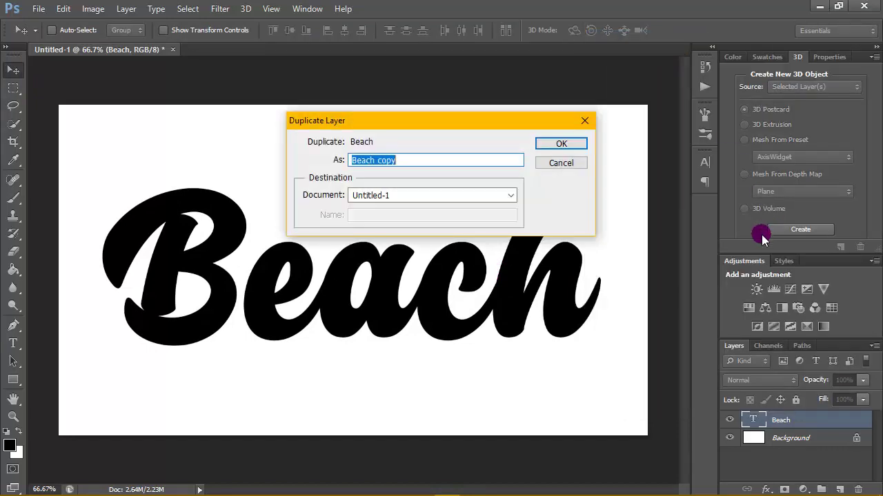
{"action": "left_click", "coordinate": [457, 163]}
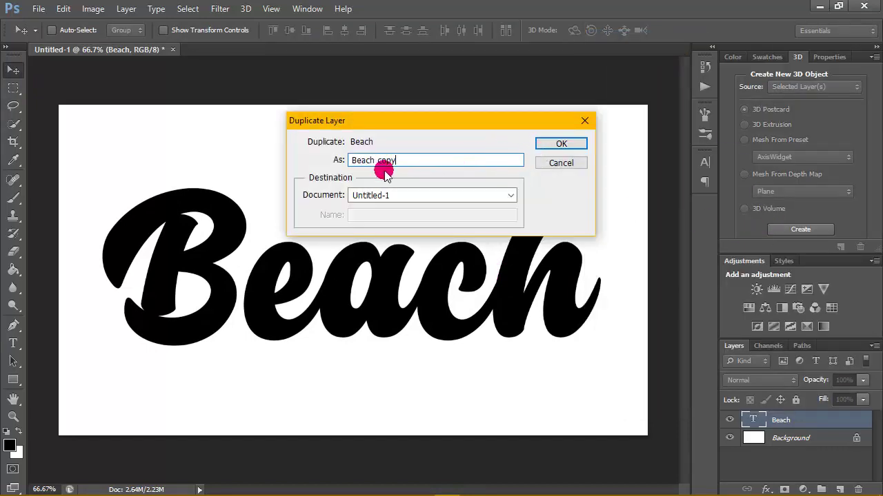
{"action": "left_click_drag", "start_coordinate": [378, 161], "coordinate": [421, 174]}
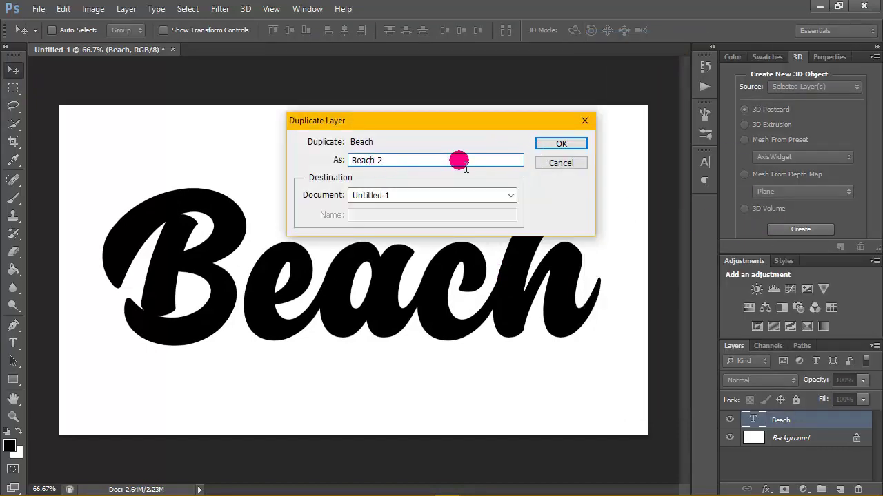
{"action": "left_click", "coordinate": [558, 143]}
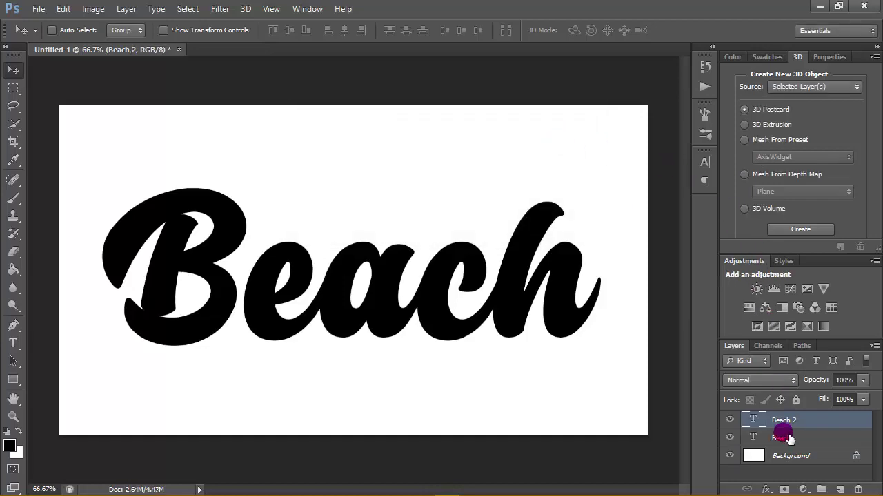
{"action": "left_click_drag", "start_coordinate": [790, 439], "coordinate": [778, 420]}
- Change the font of the Beach 2 text layer to Feelin Sweet Extrude
{"action": "double_click", "coordinate": [755, 437]}
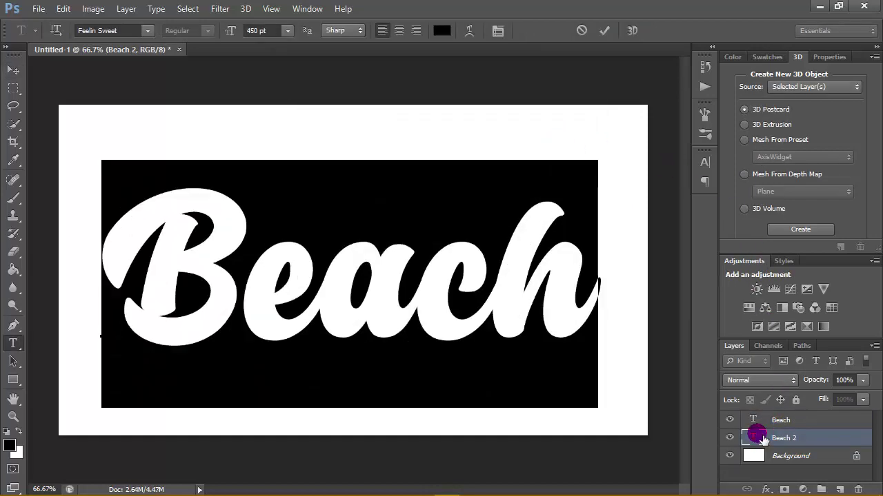
{"action": "left_click", "coordinate": [148, 30]}
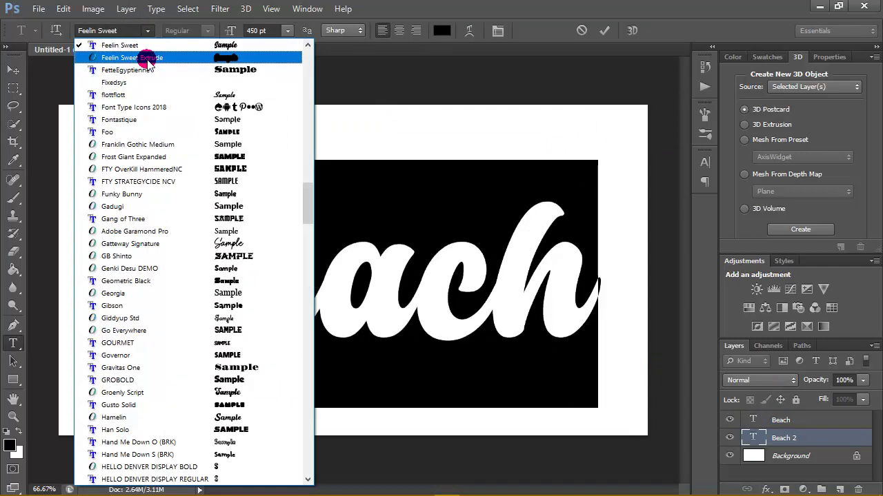
{"action": "left_click", "coordinate": [195, 57]}
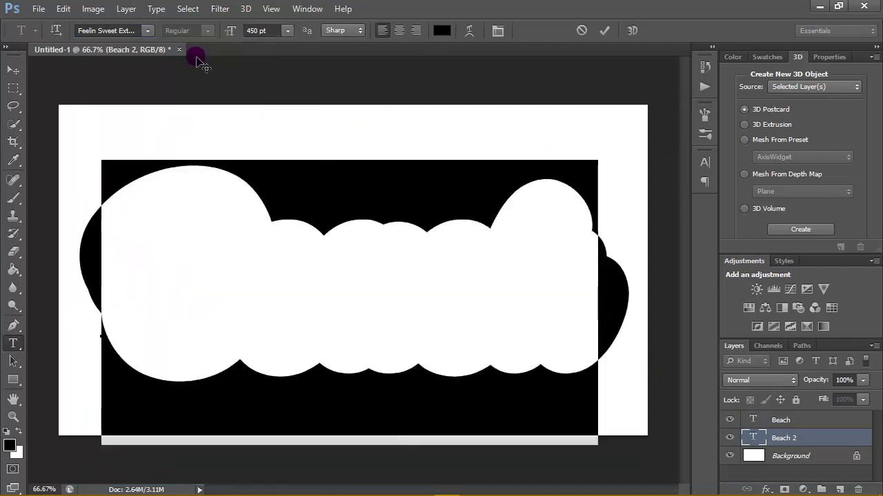
{"action": "left_click", "coordinate": [13, 70]}
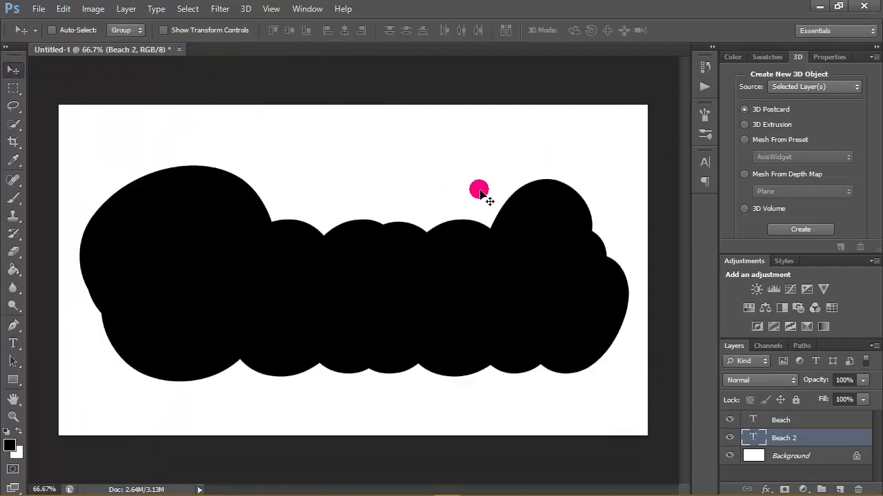
- Rasterize the type of both the Beach 2 and Beach layers
{"action": "right_click", "coordinate": [828, 442]}
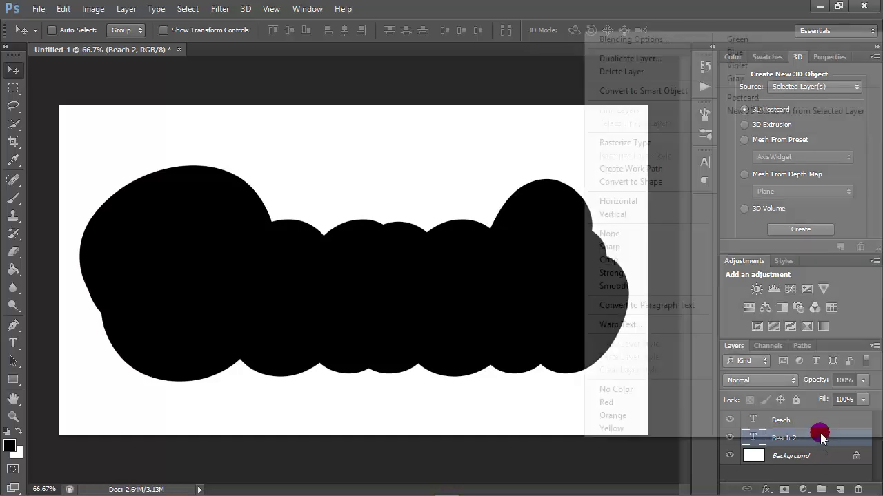
{"action": "left_click", "coordinate": [606, 146]}
{"action": "right_click", "coordinate": [829, 425]}
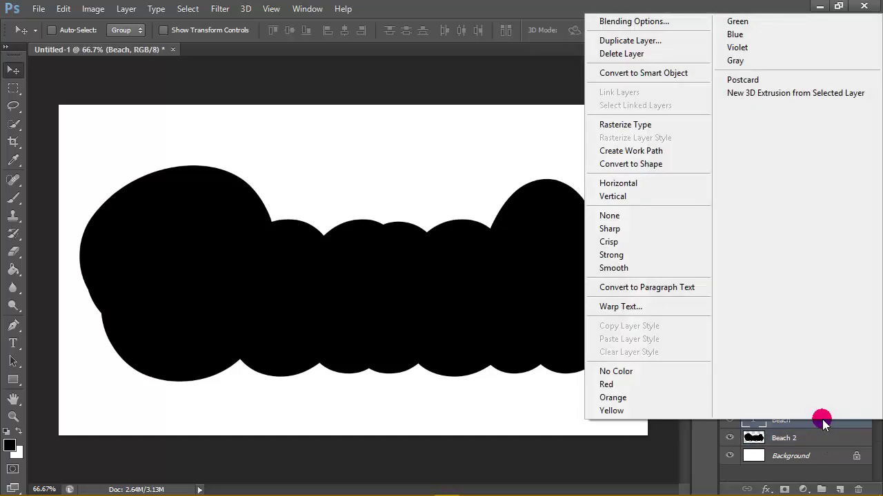
{"action": "left_click", "coordinate": [611, 122]}
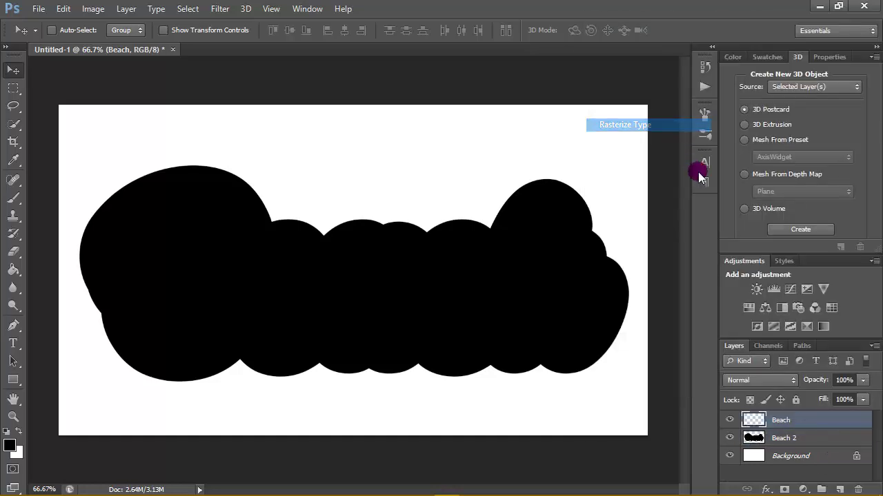
{"action": "left_click", "coordinate": [824, 439]}
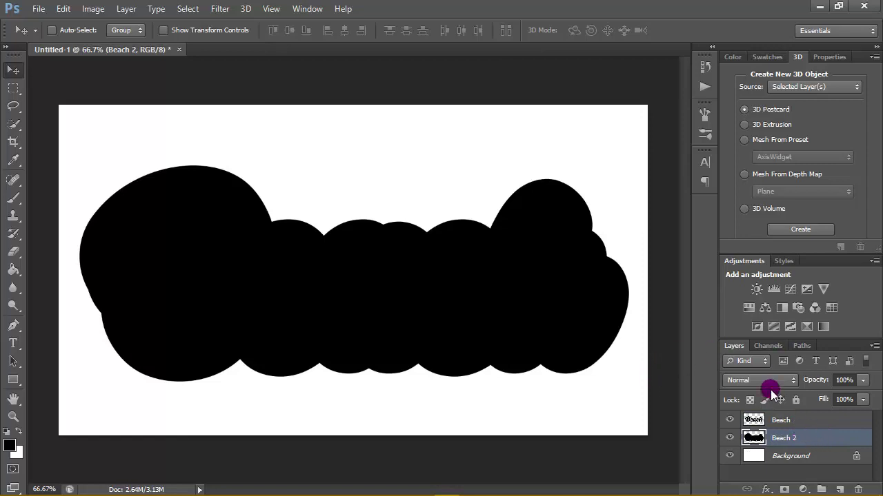
{"action": "left_click", "coordinate": [311, 8]}
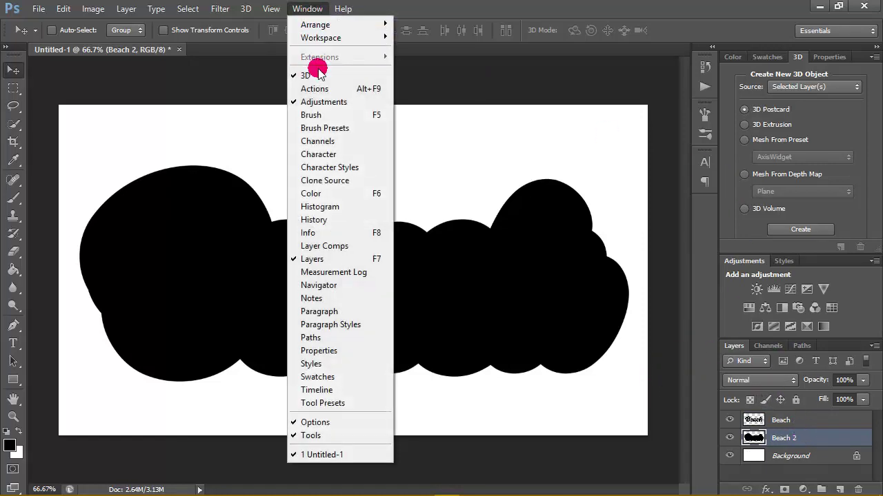
{"action": "left_click", "coordinate": [322, 74]}
{"action": "left_click", "coordinate": [304, 8]}
{"action": "left_click", "coordinate": [372, 74]}
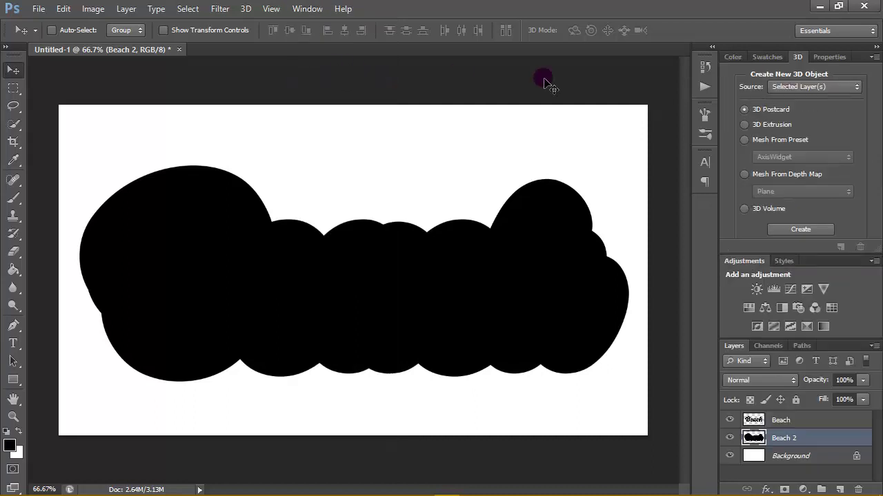
- Create a 3D Extrusion from the Beach 2 layer and accept the switch to the 3D workspace
{"action": "left_click", "coordinate": [813, 427]}
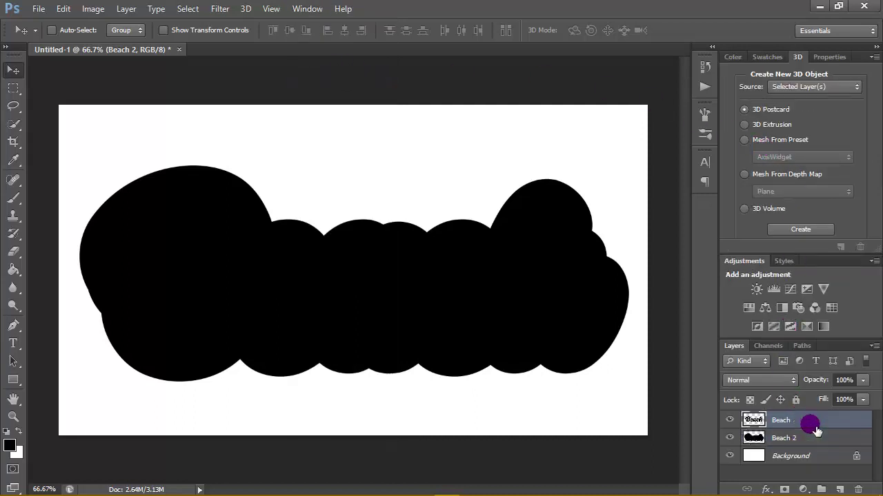
{"action": "left_click", "coordinate": [820, 437]}
{"action": "left_click", "coordinate": [745, 127]}
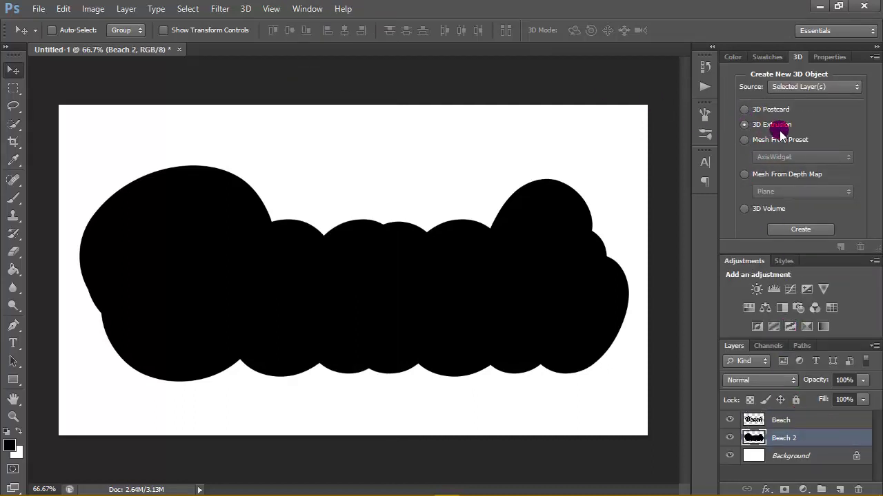
{"action": "left_click_drag", "start_coordinate": [722, 115], "coordinate": [656, 113]}
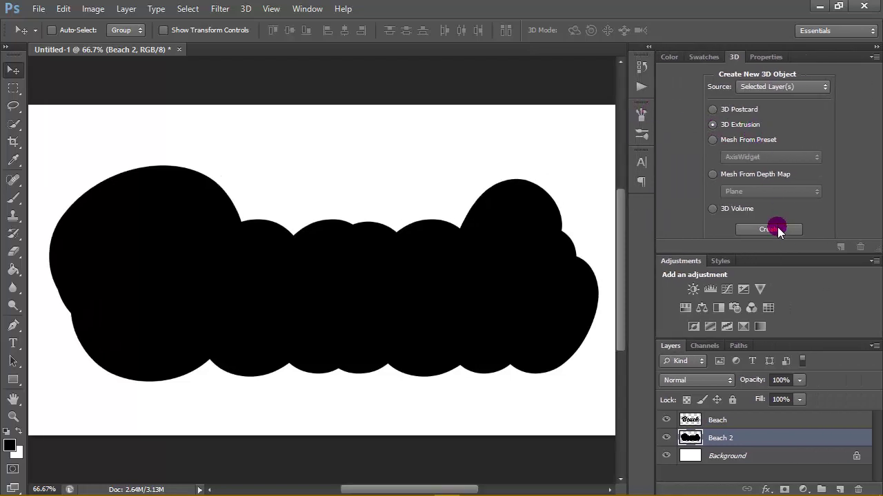
{"action": "left_click", "coordinate": [770, 230]}
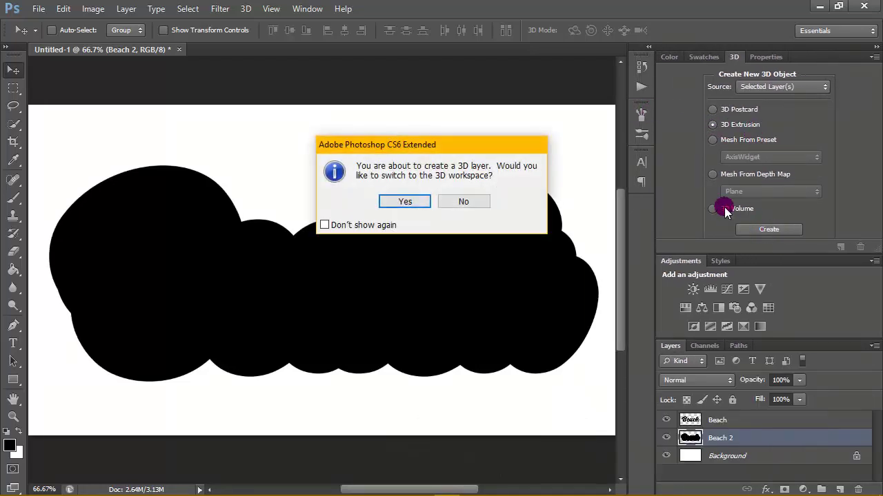
{"action": "left_click", "coordinate": [410, 201]}
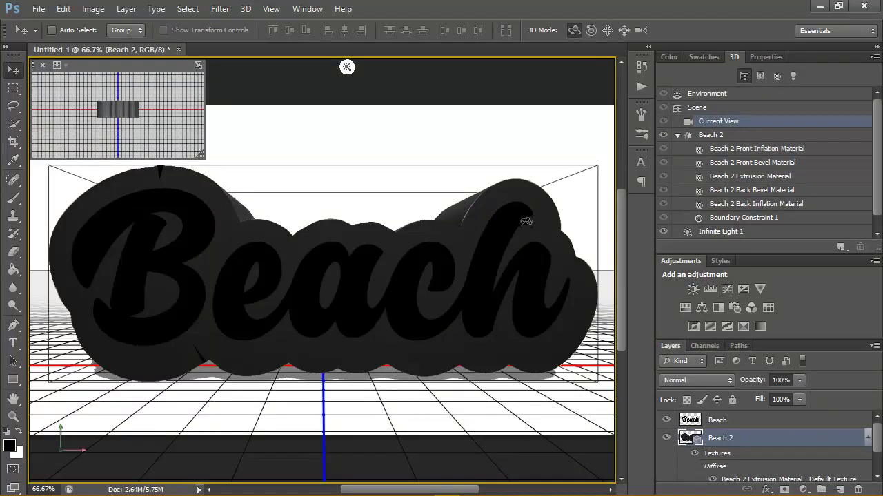
- Create a 3D Extrusion from the Beach layer and accept the switch to the 3D workspace
{"action": "left_click", "coordinate": [786, 424]}
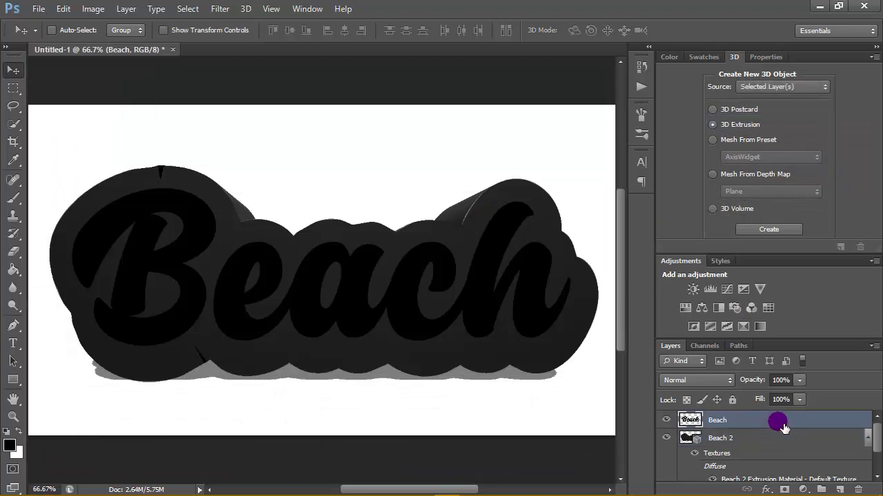
{"action": "left_click", "coordinate": [778, 230]}
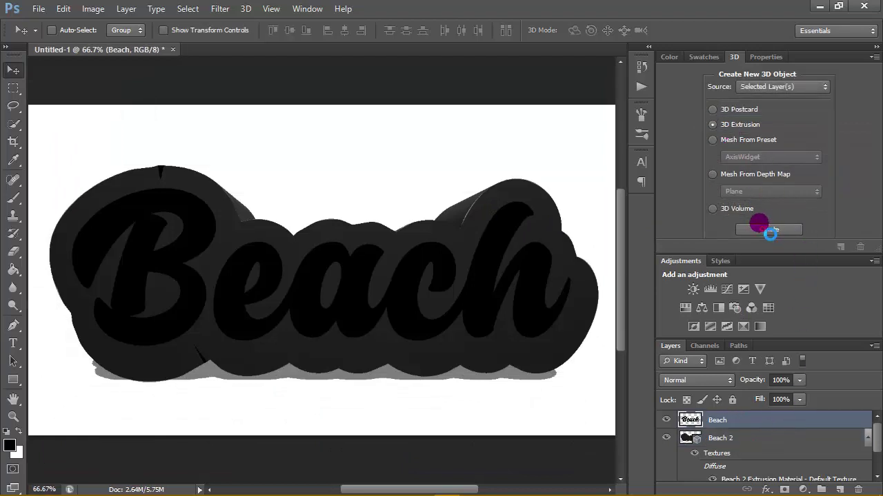
{"action": "left_click", "coordinate": [405, 202]}
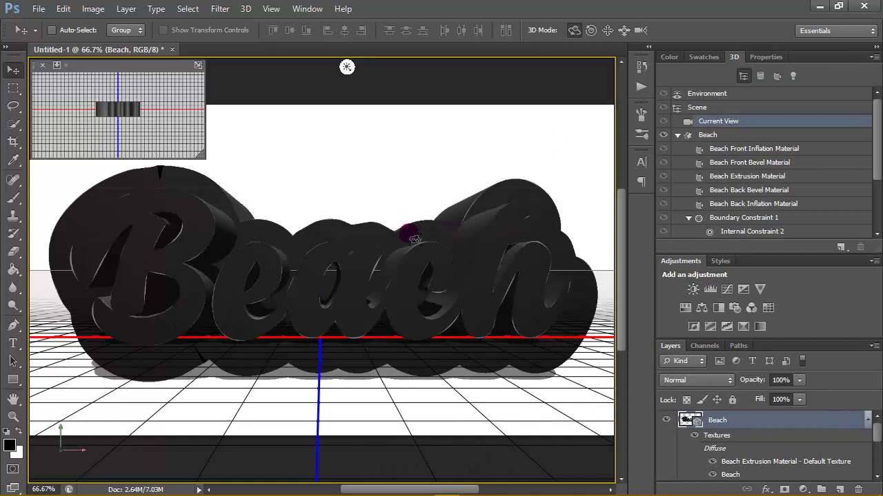
- Collapse the texture lists of the Beach and Beach 2 layers, keeping the Beach layer selected
{"action": "left_click", "coordinate": [875, 419]}
{"action": "left_click", "coordinate": [868, 439]}
{"action": "left_click", "coordinate": [777, 421]}
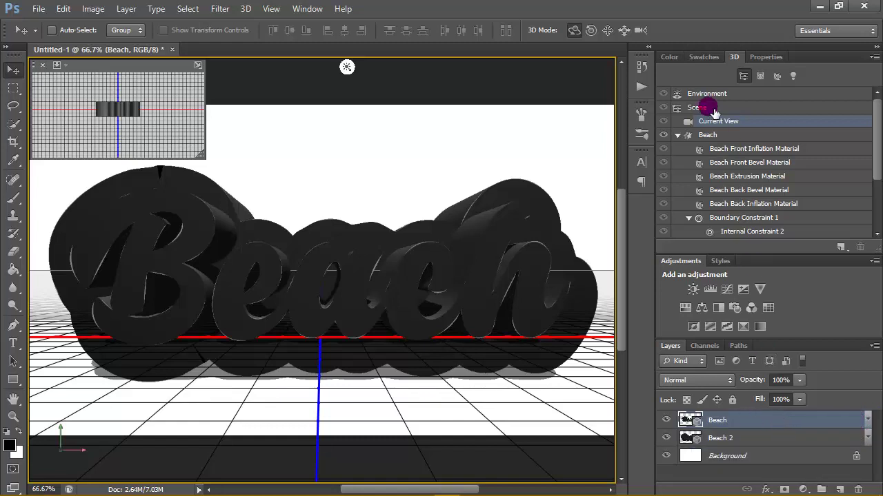
- Apply a beveled shape preset to the Beach 3D mesh and return to the 3D scene list
{"action": "double_click", "coordinate": [735, 137]}
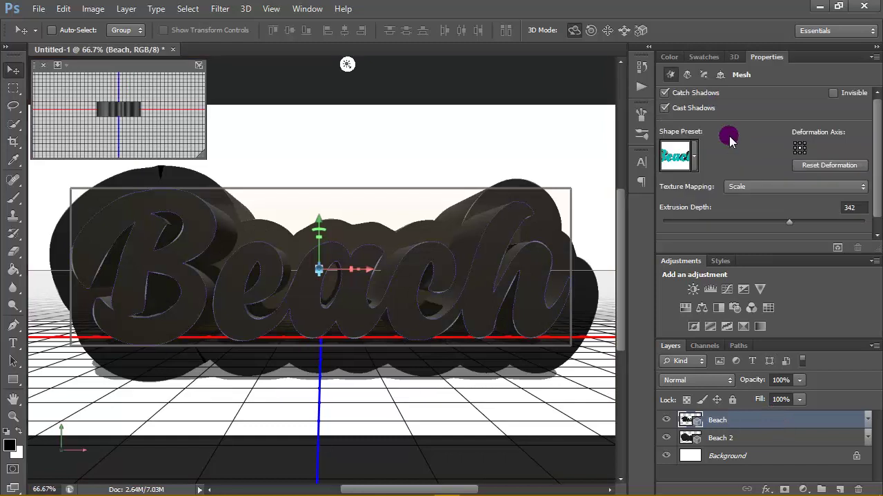
{"action": "left_click", "coordinate": [694, 156]}
{"action": "left_click", "coordinate": [631, 245]}
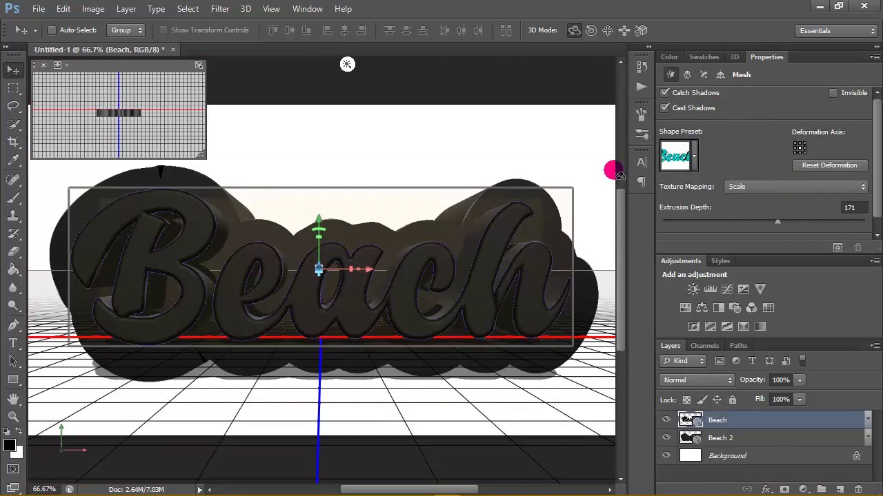
{"action": "left_click", "coordinate": [731, 56]}
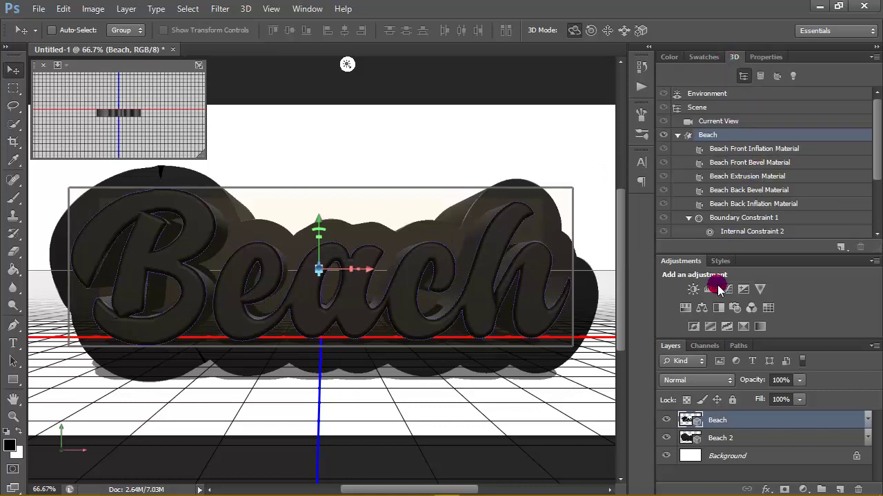
- Apply a rounded bevel shape preset to the Beach 2 backing mesh
{"action": "left_click", "coordinate": [755, 437]}
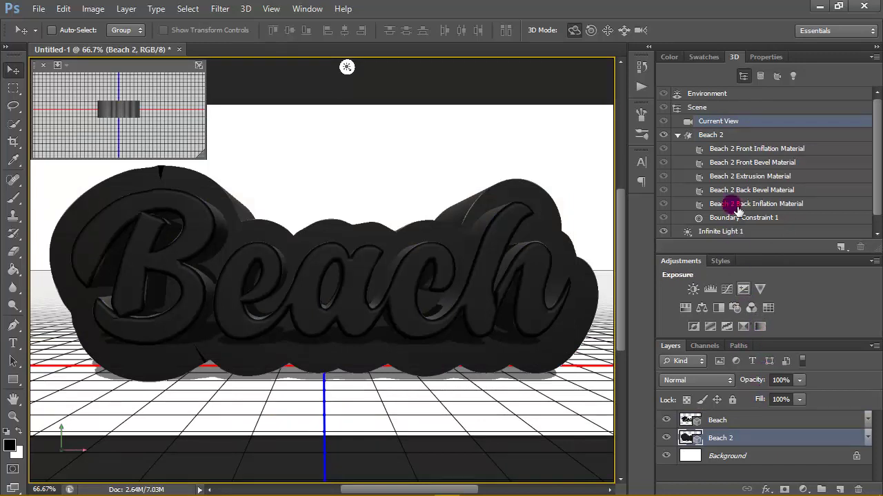
{"action": "double_click", "coordinate": [713, 134]}
{"action": "left_click", "coordinate": [694, 160]}
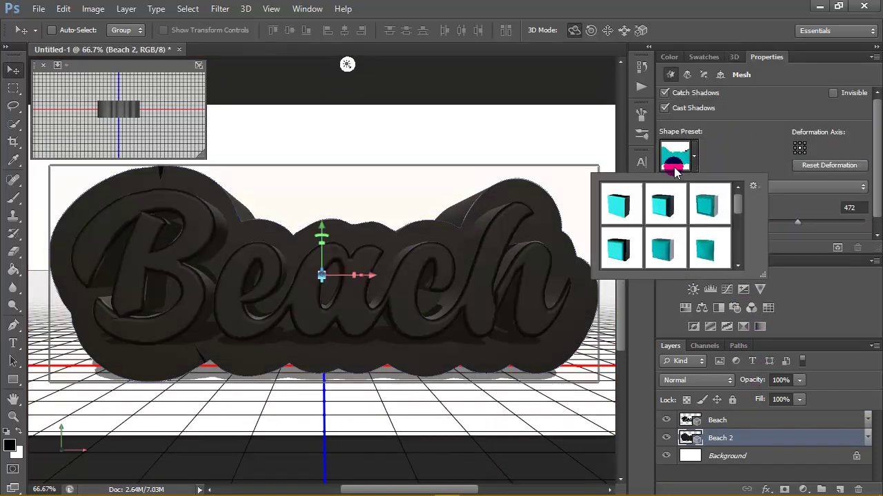
{"action": "left_click", "coordinate": [618, 254]}
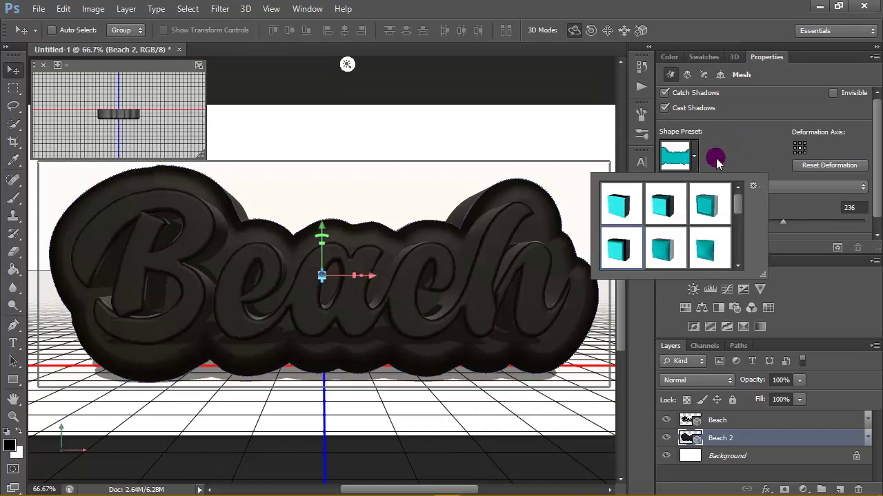
{"action": "left_click", "coordinate": [723, 122]}
- Set the Beach 2 mesh's front cap to a 12% bevel width and a 90° inflate angle, and return to the 3D scene list
{"action": "left_click", "coordinate": [705, 75]}
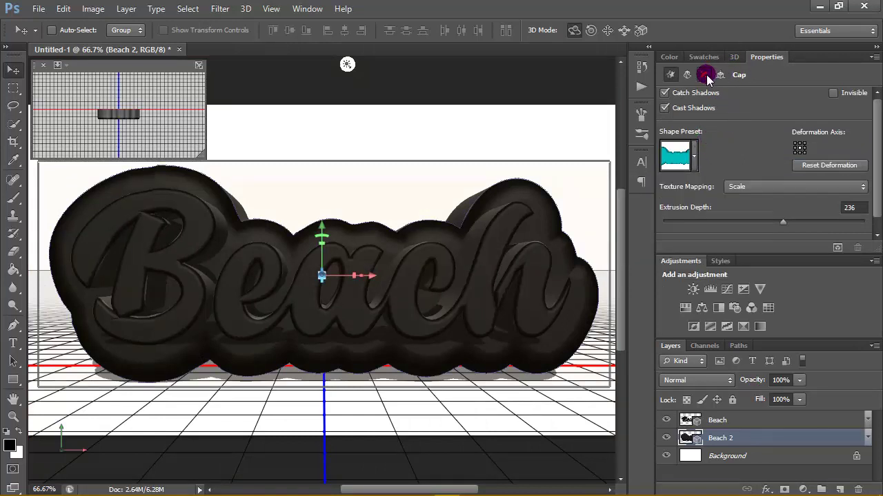
{"action": "left_click", "coordinate": [692, 149]}
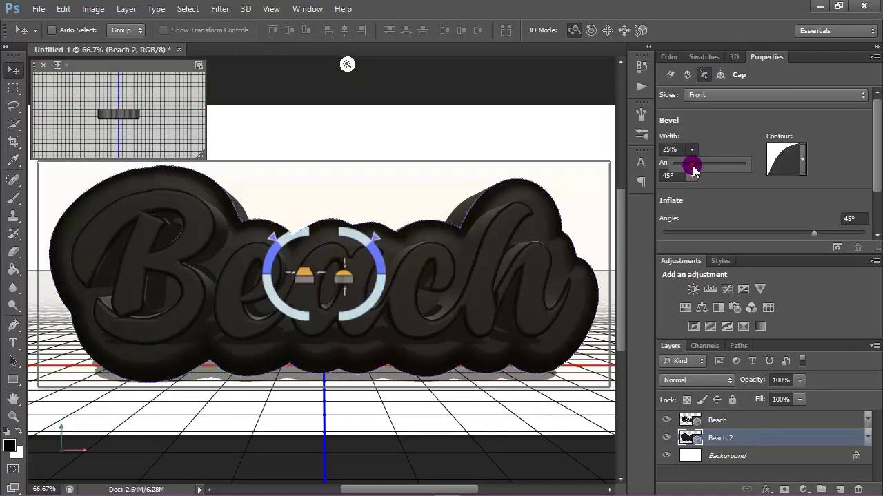
{"action": "mouse_move", "coordinate": [693, 171]}
{"action": "left_mouse_down"}
{"action": "mouse_move", "coordinate": [673, 164]}
{"action": "mouse_move", "coordinate": [684, 163]}
{"action": "left_mouse_up"}
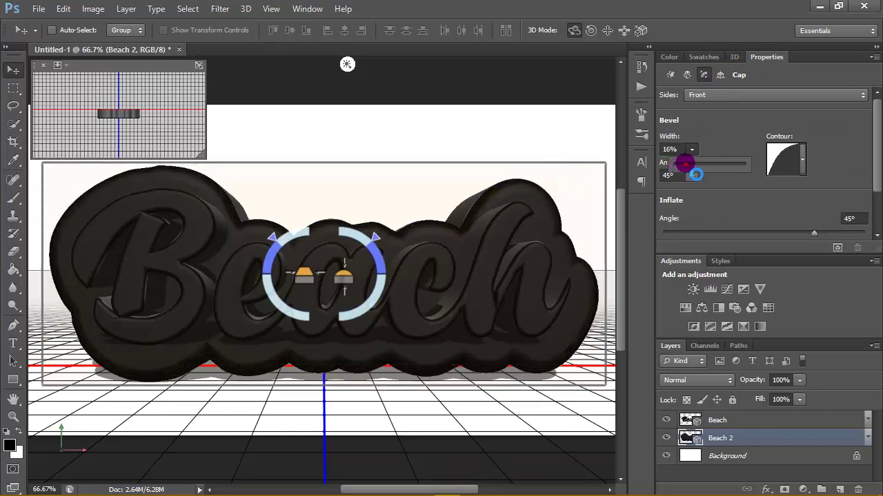
{"action": "left_click_drag", "start_coordinate": [684, 163], "coordinate": [681, 165]}
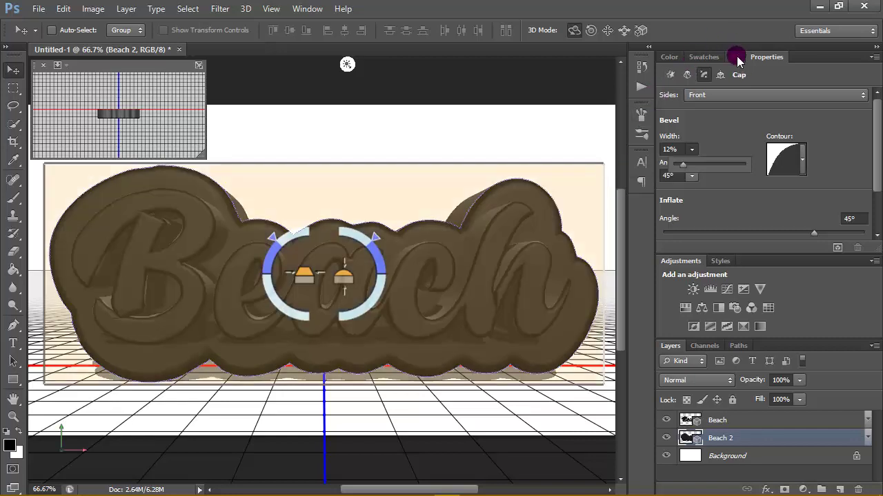
{"action": "left_click", "coordinate": [853, 218]}
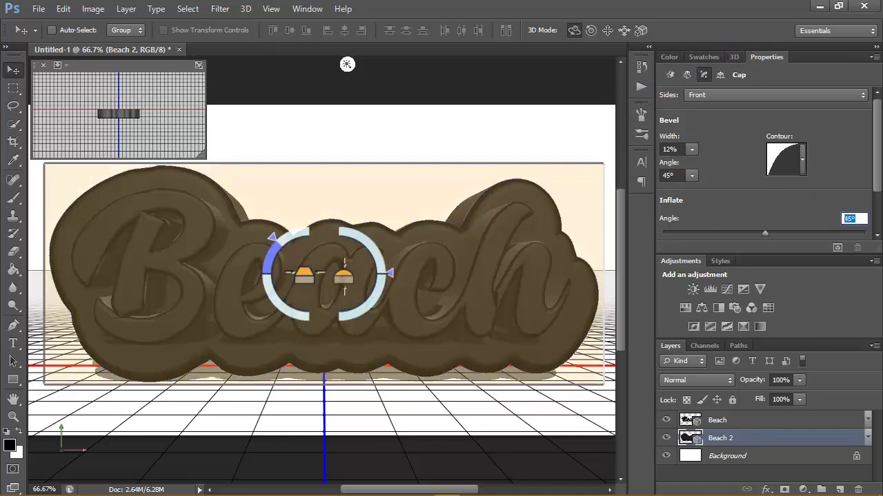
{"action": "left_click", "coordinate": [745, 64]}
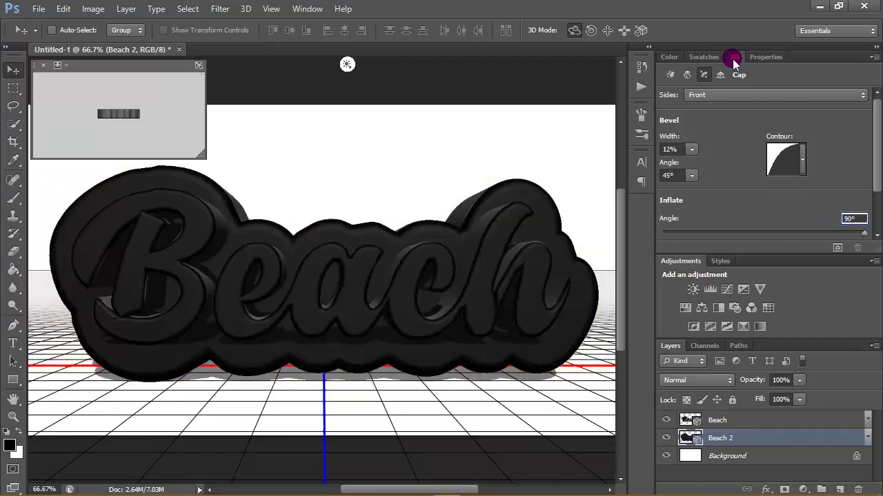
{"action": "left_click", "coordinate": [427, 198]}
{"action": "left_click", "coordinate": [720, 151]}
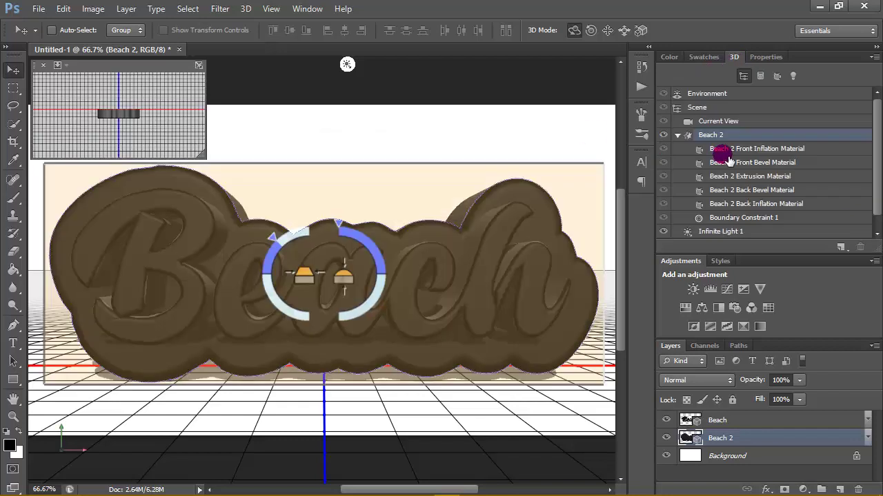
- Set the Beach 2 mesh's extrusion depth to 100, check its cap settings and return to the 3D scene list
{"action": "double_click", "coordinate": [758, 134]}
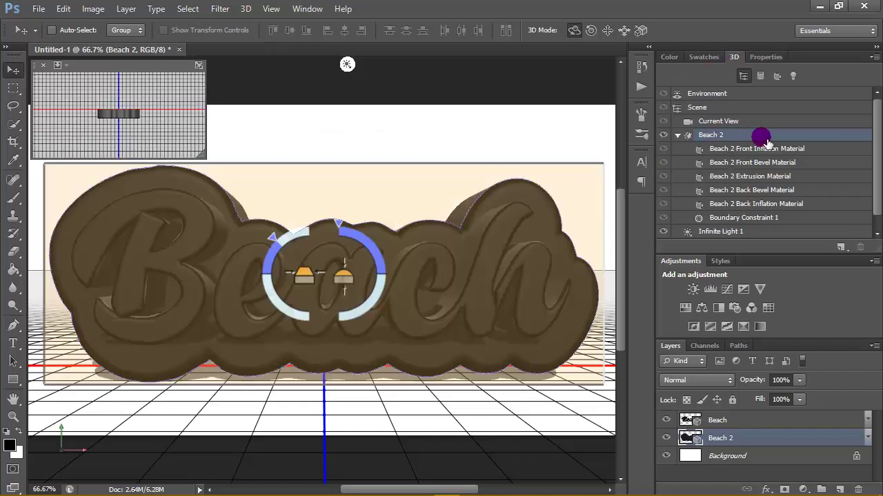
{"action": "left_click", "coordinate": [855, 207]}
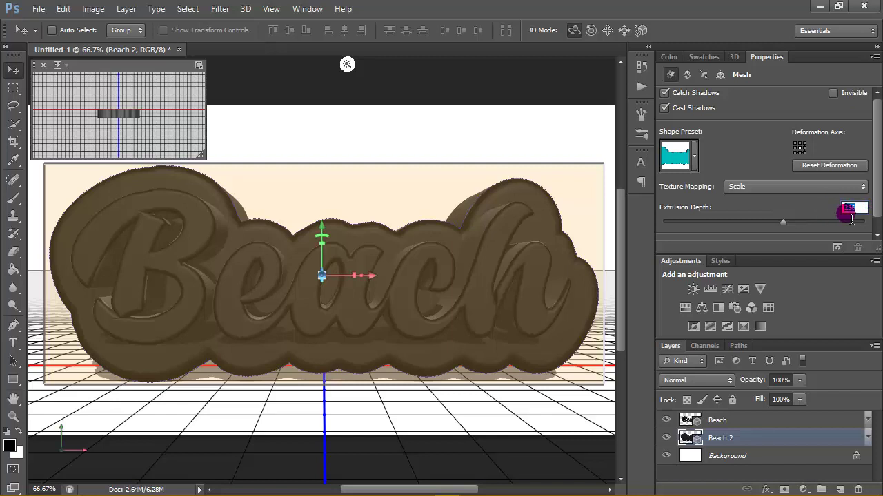
{"action": "left_click", "coordinate": [848, 212]}
{"action": "type", "text": "10"}
{"action": "left_click", "coordinate": [849, 208]}
{"action": "type", "text": "0"}
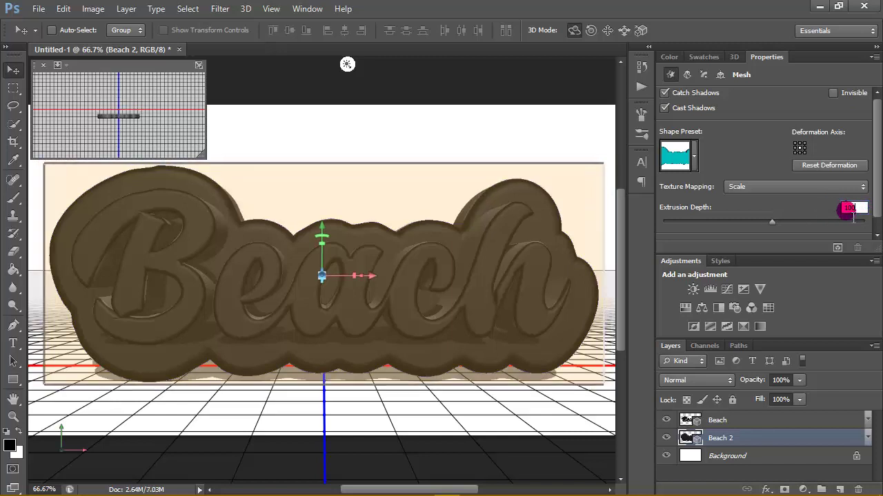
{"action": "left_click", "coordinate": [703, 74]}
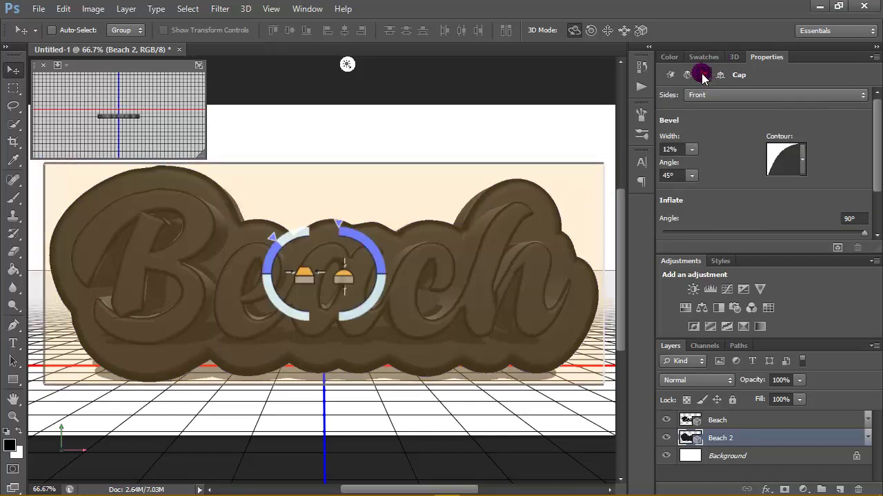
{"action": "left_click", "coordinate": [733, 57]}
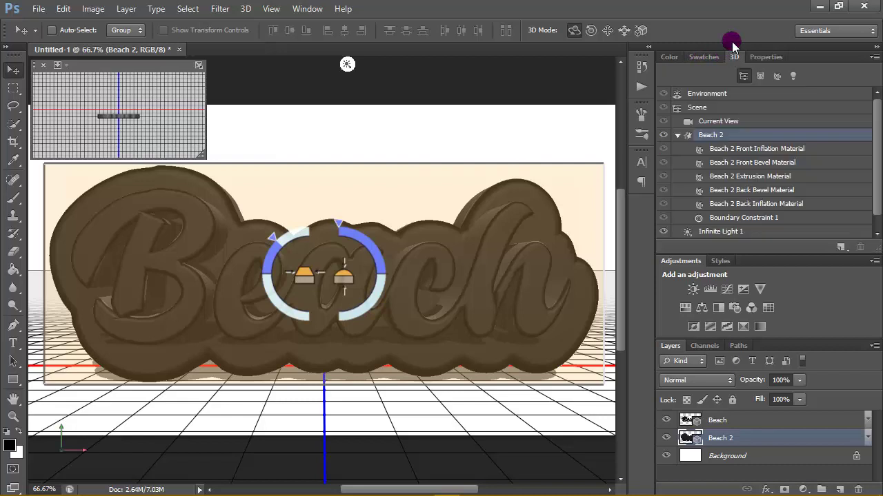
- Set the extrusion depth of the Beach lettering mesh to 50 and return to the 3D scene list
{"action": "left_click", "coordinate": [754, 421]}
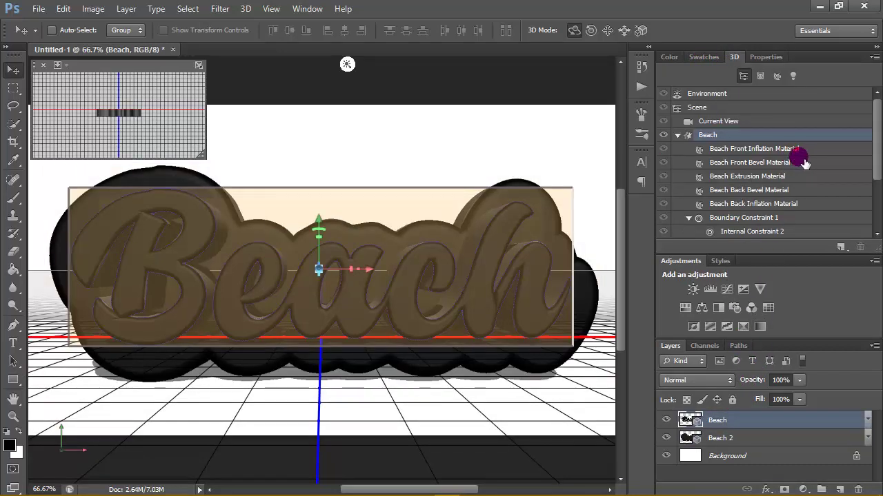
{"action": "double_click", "coordinate": [794, 134]}
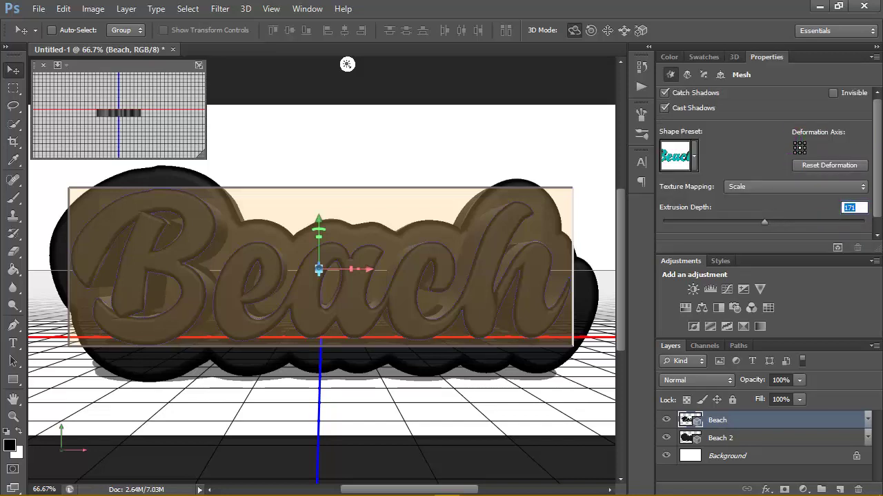
{"action": "type", "text": "500"}
{"action": "key", "text": "Return"}
{"action": "type", "text": "50"}
{"action": "key", "text": "Return"}
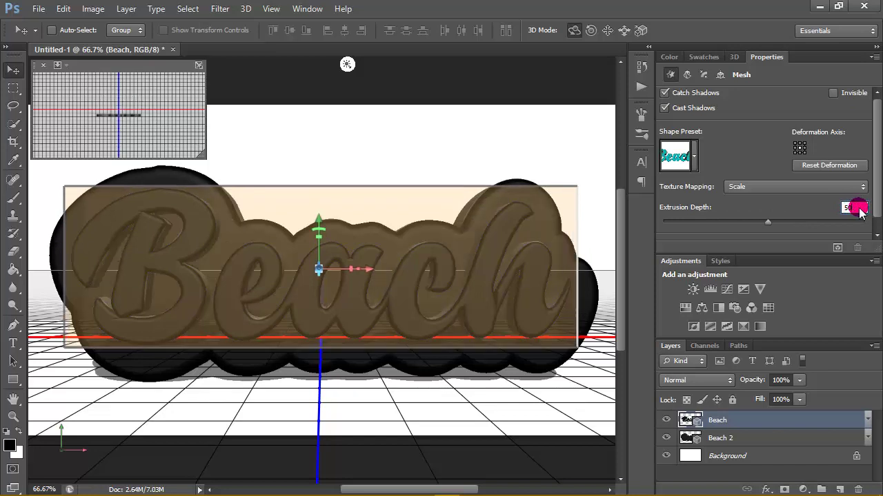
{"action": "left_click", "coordinate": [733, 56]}
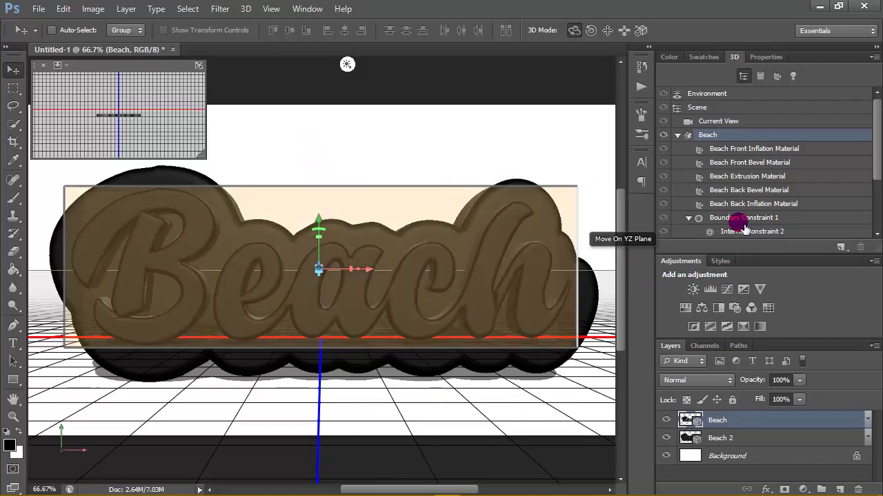
- Hide and reshow the Beach 2 layer, and open the Beach layer's Front Bevel Material for editing
{"action": "key", "text": "ctrl+e"}
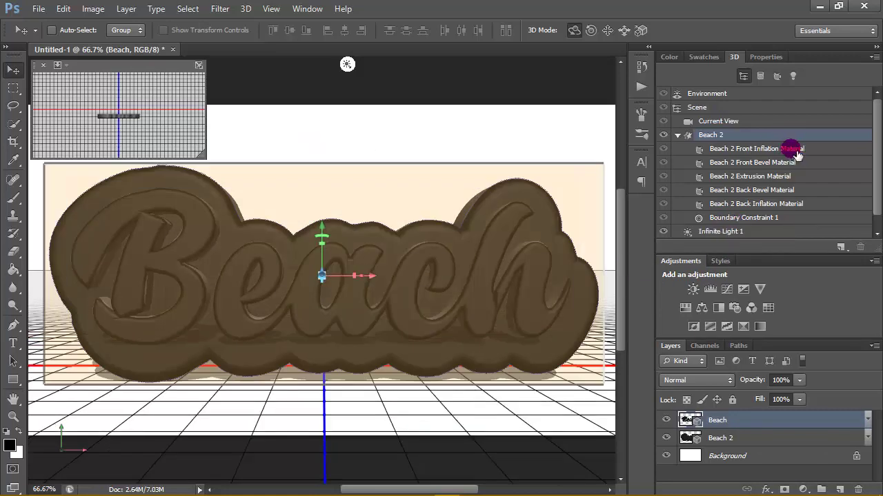
{"action": "left_click", "coordinate": [793, 149]}
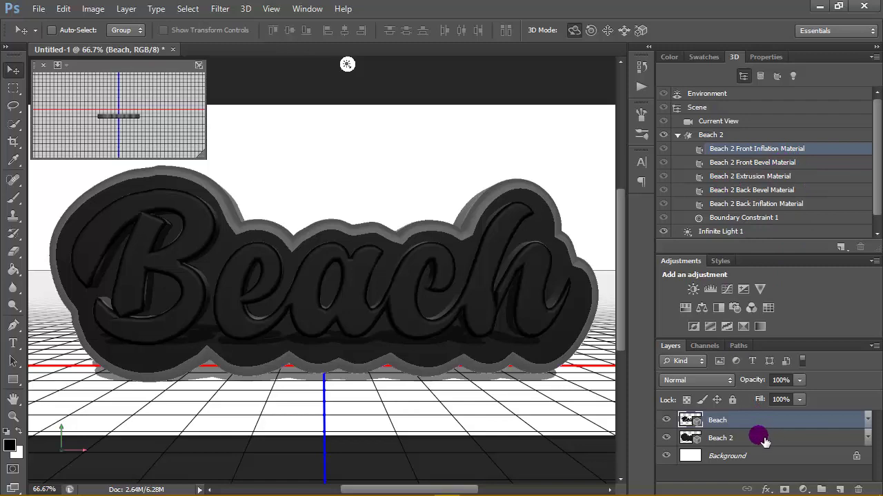
{"action": "left_click", "coordinate": [762, 439]}
{"action": "left_click", "coordinate": [666, 438]}
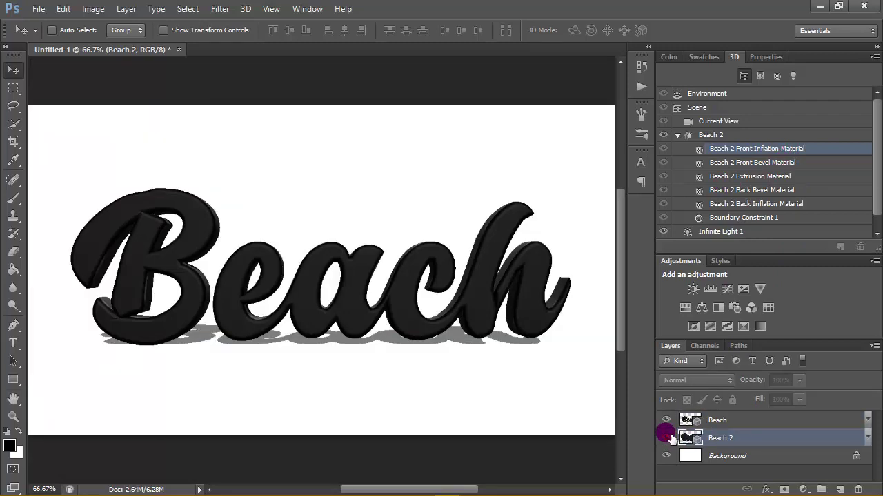
{"action": "left_click", "coordinate": [666, 438]}
{"action": "left_click", "coordinate": [756, 421]}
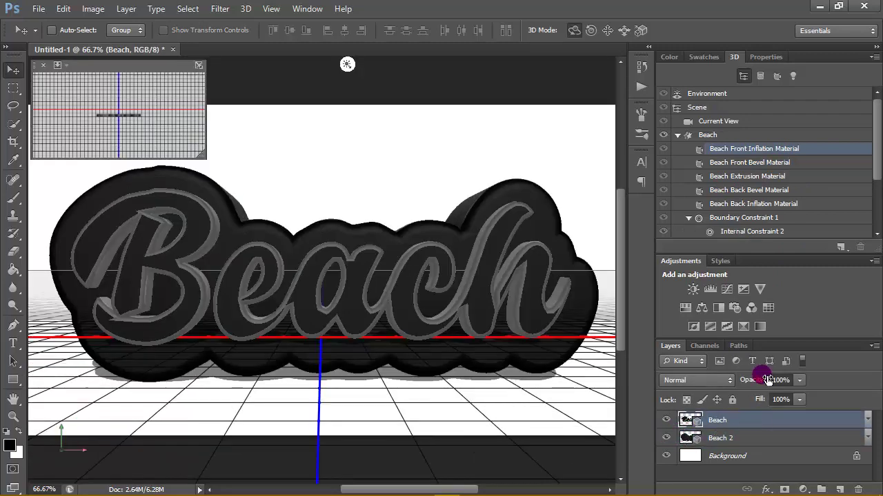
{"action": "double_click", "coordinate": [813, 162]}
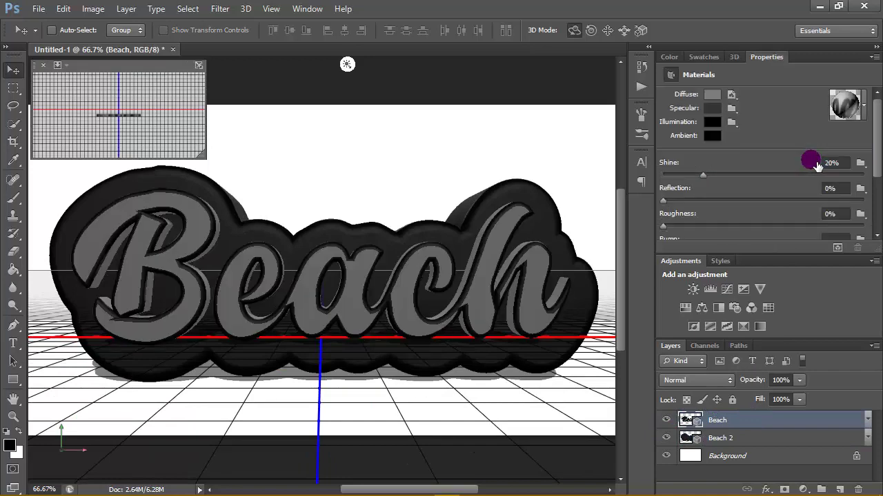
{"action": "left_click", "coordinate": [711, 94]}
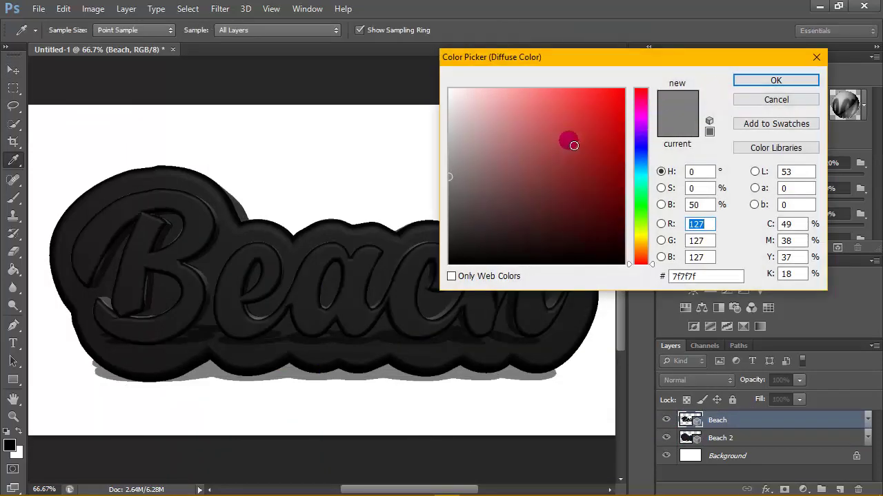
{"action": "left_click", "coordinate": [640, 246]}
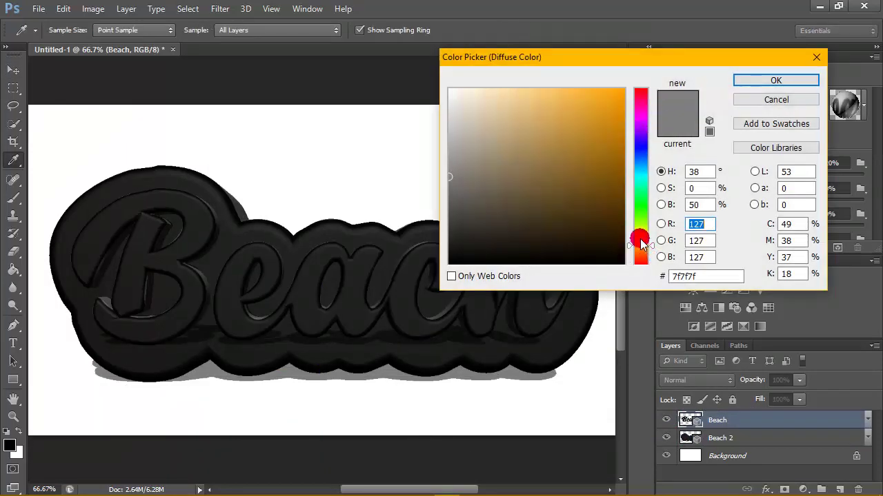
{"action": "left_click_drag", "start_coordinate": [587, 153], "coordinate": [636, 53]}
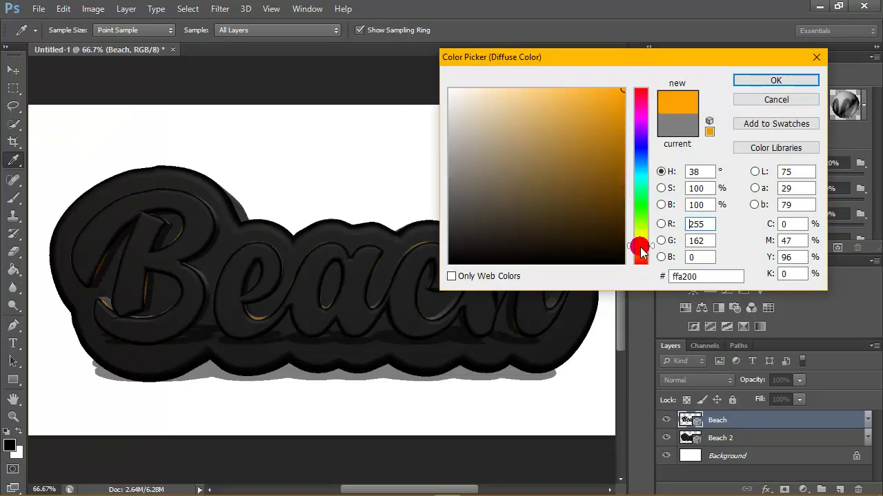
{"action": "left_click", "coordinate": [776, 100]}
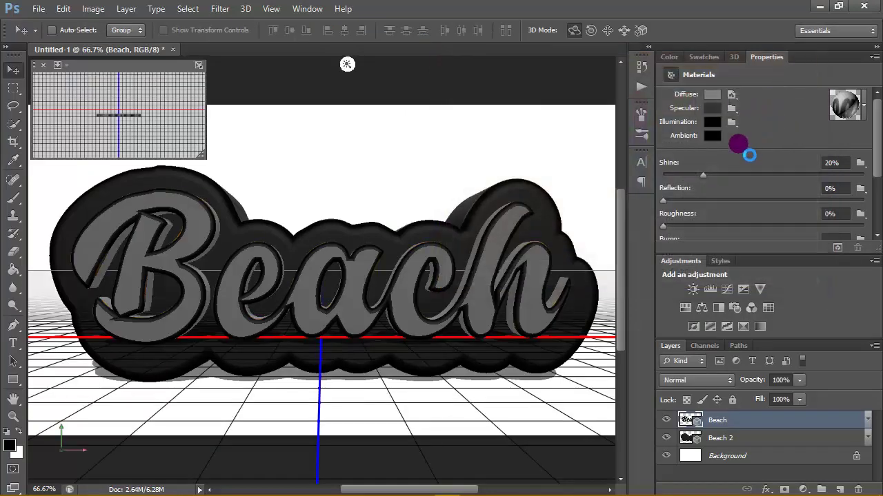
{"action": "left_click", "coordinate": [718, 97]}
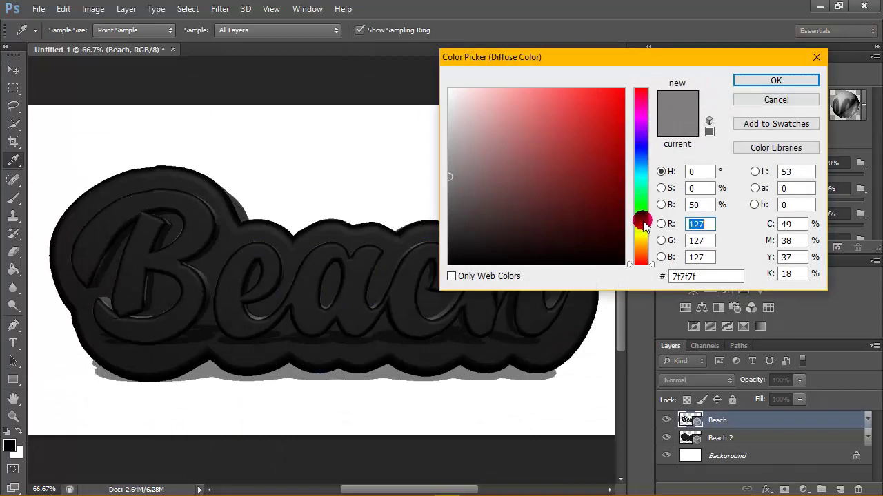
{"action": "left_click_drag", "start_coordinate": [643, 226], "coordinate": [643, 254]}
{"action": "left_click_drag", "start_coordinate": [597, 145], "coordinate": [651, 71]}
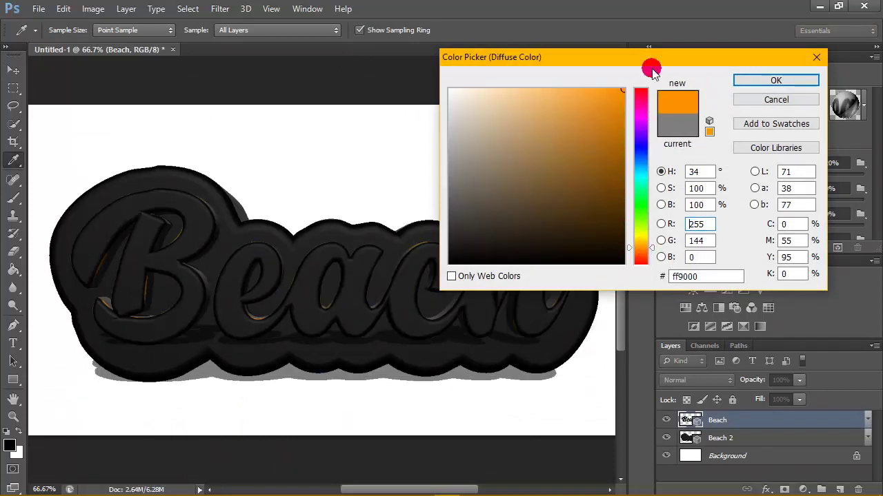
{"action": "left_click", "coordinate": [763, 101]}
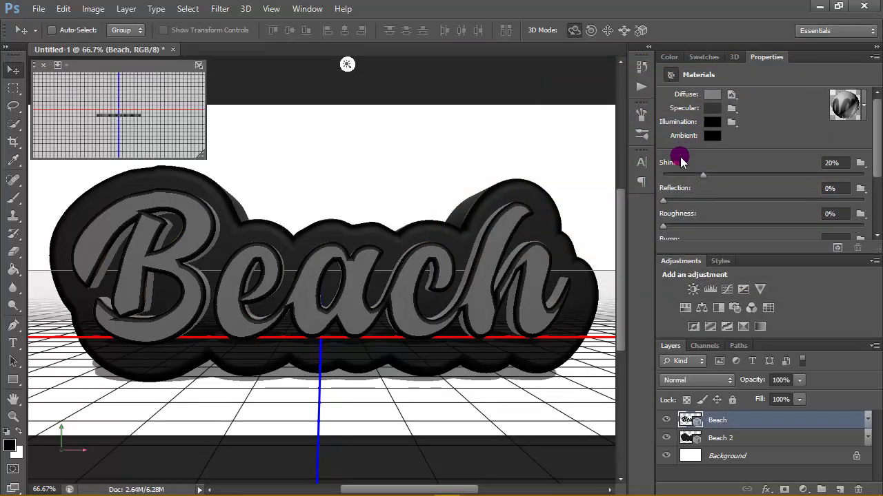
- Apply the glossy yellow material preset to the Beach Front Bevel Material
{"action": "left_click", "coordinate": [864, 111]}
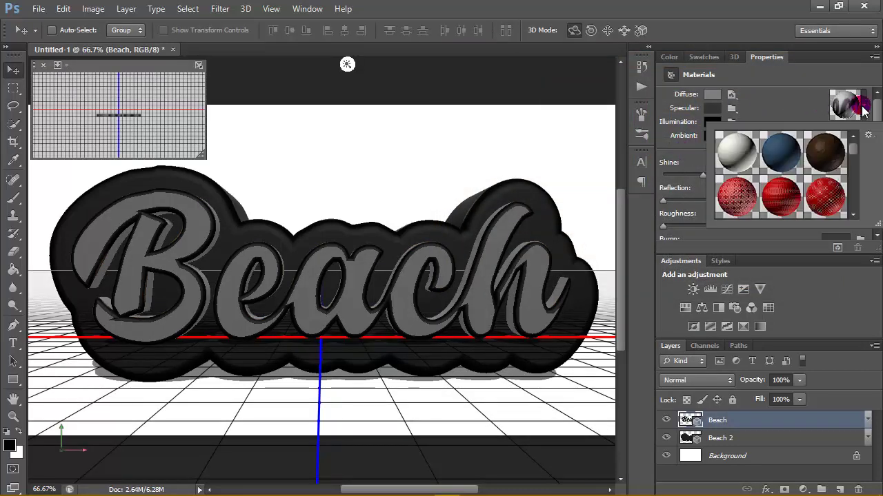
{"action": "scroll", "coordinate": [859, 179], "scroll_direction": "down", "scroll_amount": 3}
{"action": "scroll", "coordinate": [857, 197], "scroll_direction": "up", "scroll_amount": 2}
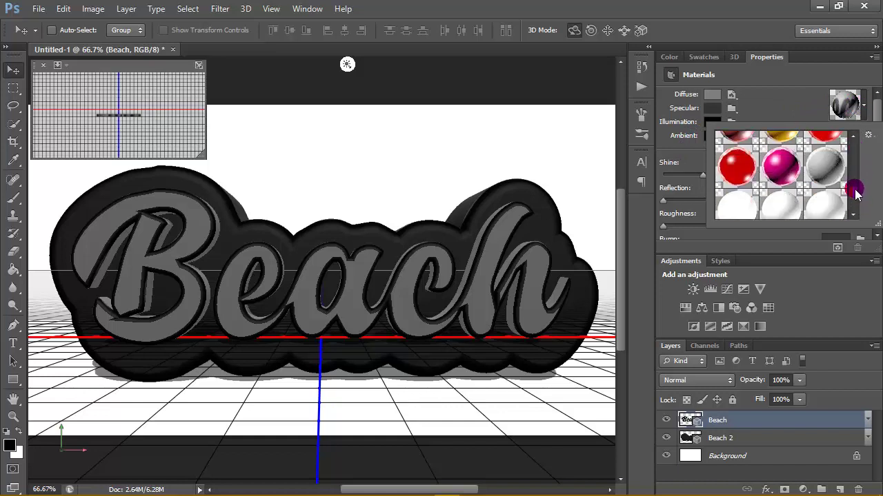
{"action": "scroll", "coordinate": [855, 193], "scroll_direction": "up", "scroll_amount": 2}
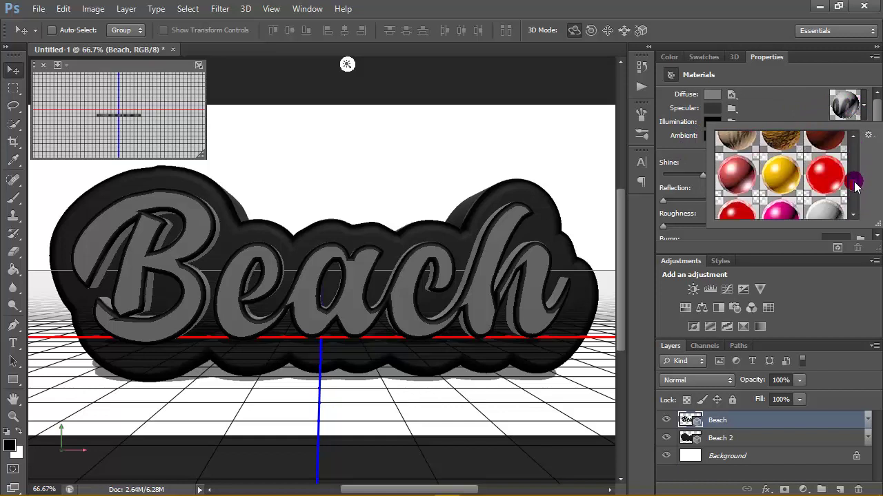
{"action": "left_click", "coordinate": [782, 178]}
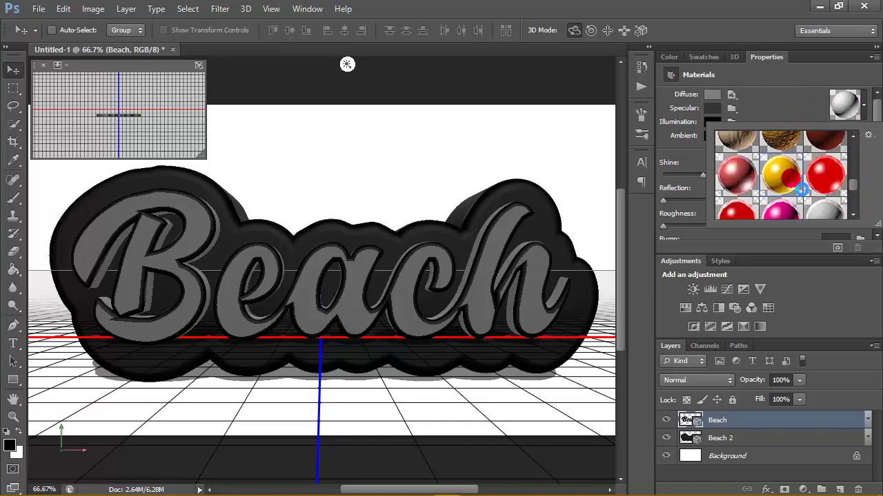
- Enlarge the material settings area and check the Beach Front Bevel Material's diffuse and specular colour codes
{"action": "left_click", "coordinate": [779, 95]}
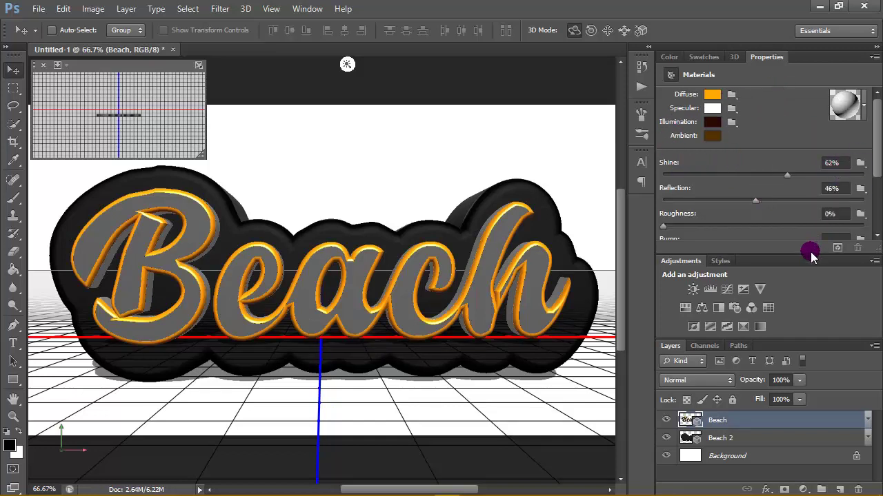
{"action": "left_click_drag", "start_coordinate": [813, 260], "coordinate": [814, 273]}
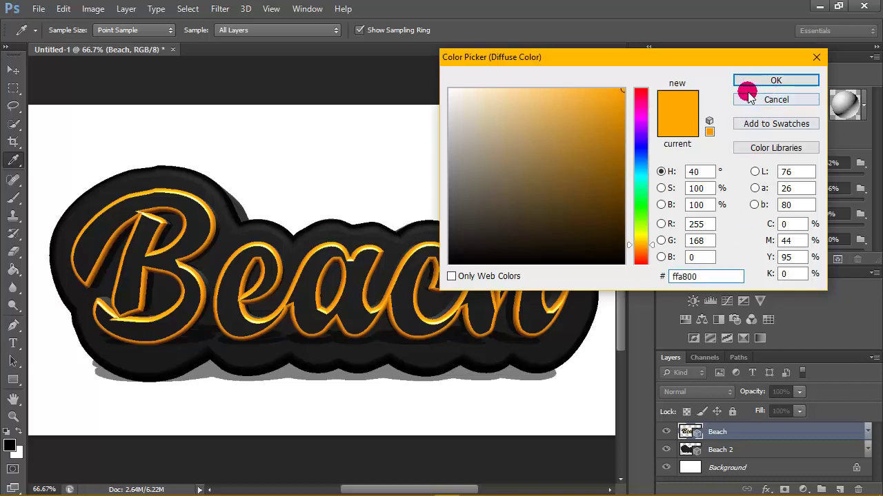
{"action": "left_click", "coordinate": [772, 81]}
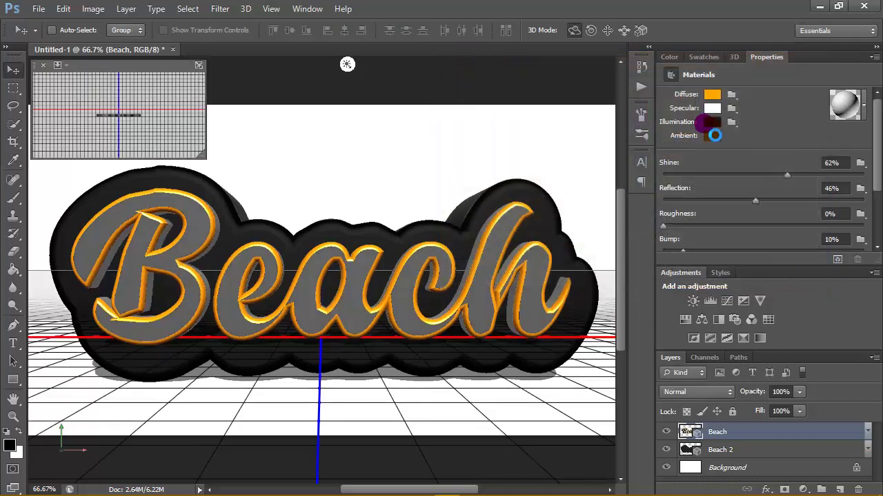
{"action": "left_click", "coordinate": [722, 118]}
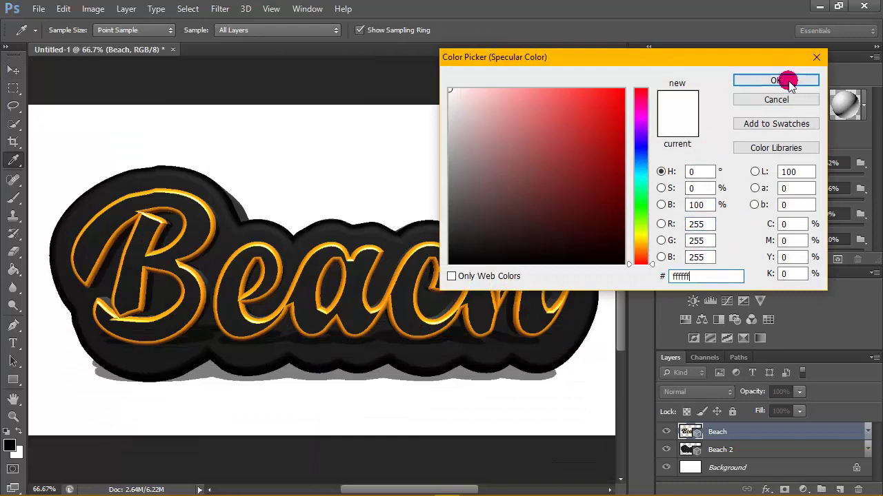
{"action": "left_click", "coordinate": [758, 80]}
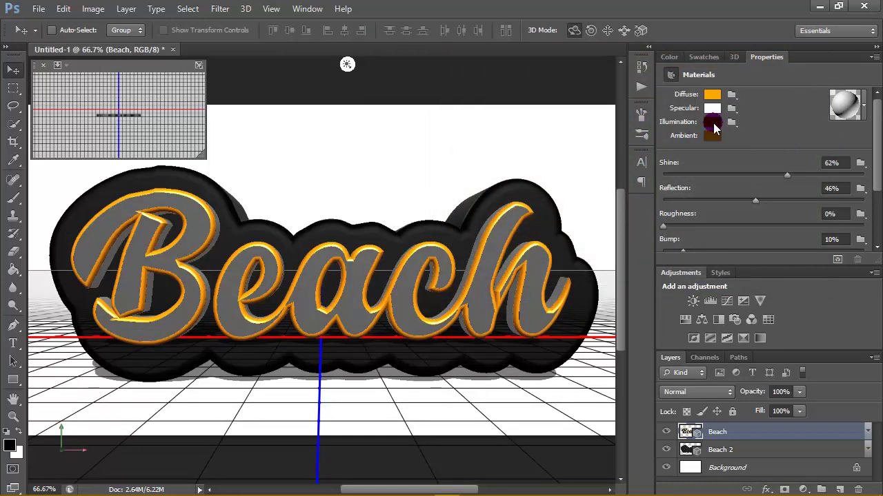
- Examine the illumination and ambient colour codes of the Beach Front Bevel Material, keeping both colours
{"action": "left_click", "coordinate": [713, 125]}
{"action": "left_click", "coordinate": [717, 275]}
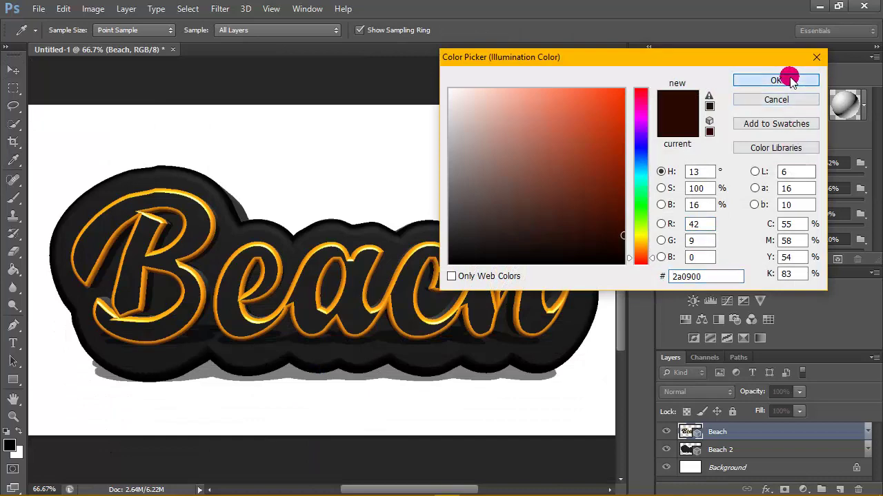
{"action": "left_click", "coordinate": [774, 80]}
{"action": "left_click", "coordinate": [715, 122]}
{"action": "left_click", "coordinate": [689, 275]}
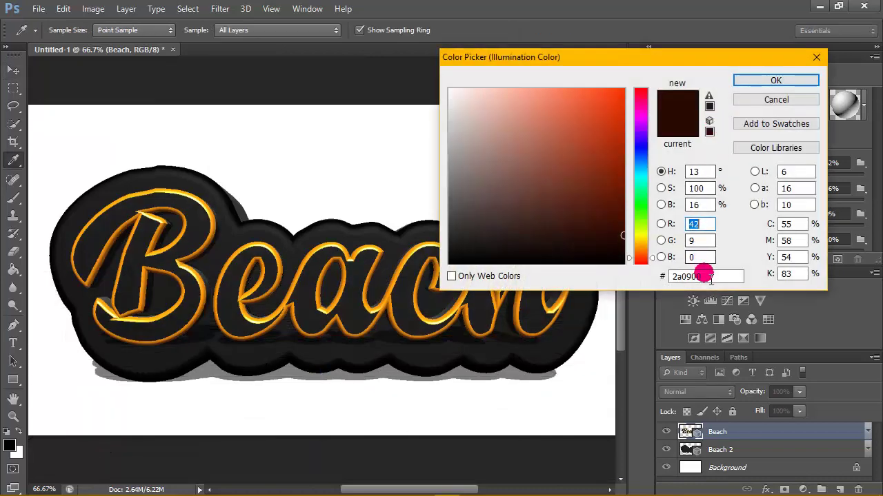
{"action": "left_click", "coordinate": [775, 80]}
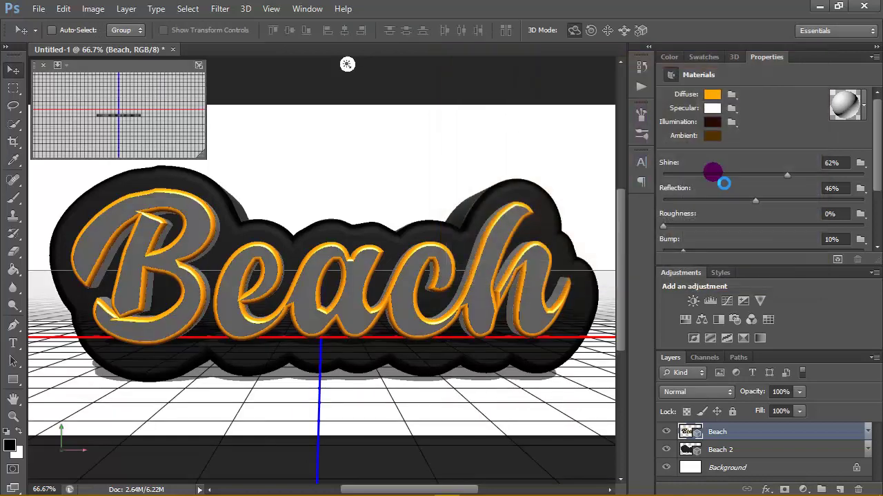
{"action": "left_click", "coordinate": [716, 137]}
{"action": "left_click", "coordinate": [700, 224]}
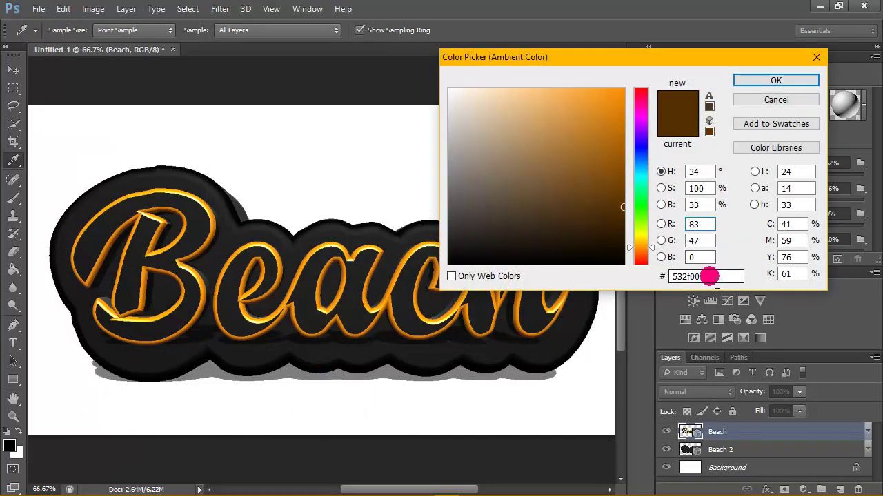
{"action": "left_click", "coordinate": [679, 277]}
{"action": "left_click_drag", "start_coordinate": [686, 282], "coordinate": [721, 286]}
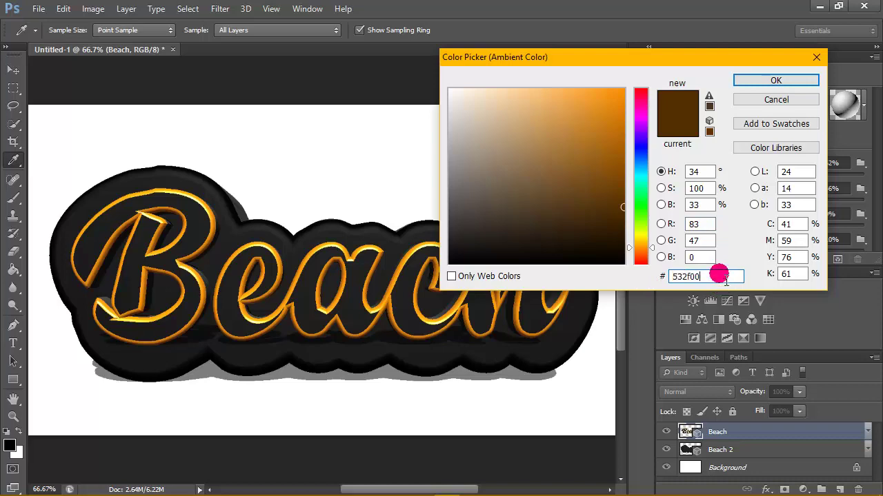
{"action": "left_click", "coordinate": [771, 80]}
{"action": "left_click_drag", "start_coordinate": [788, 199], "coordinate": [754, 200]}
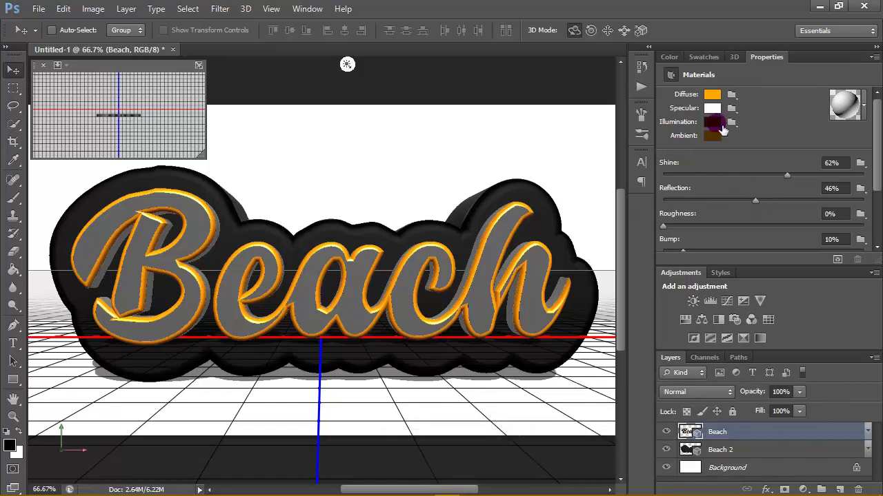
- Apply the glossy yellow material preset to the Beach Front Inflation Material
{"action": "left_click", "coordinate": [747, 59]}
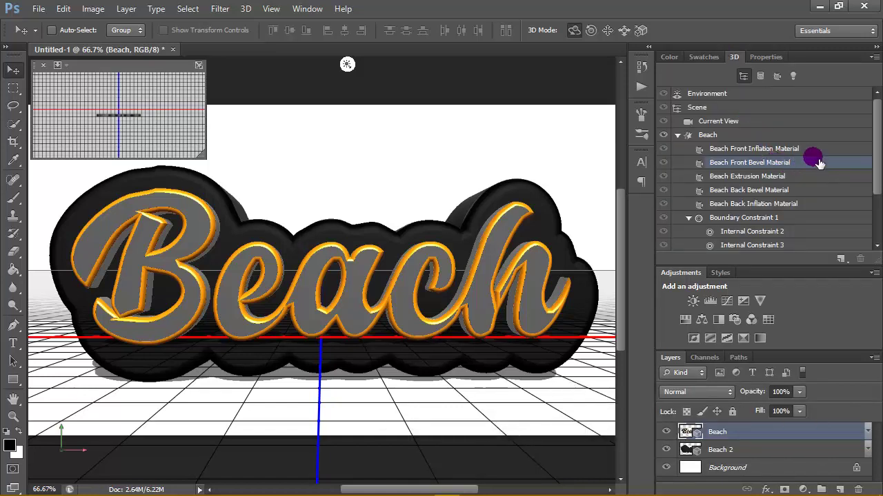
{"action": "double_click", "coordinate": [819, 162]}
{"action": "left_click", "coordinate": [863, 105]}
{"action": "left_click", "coordinate": [799, 178]}
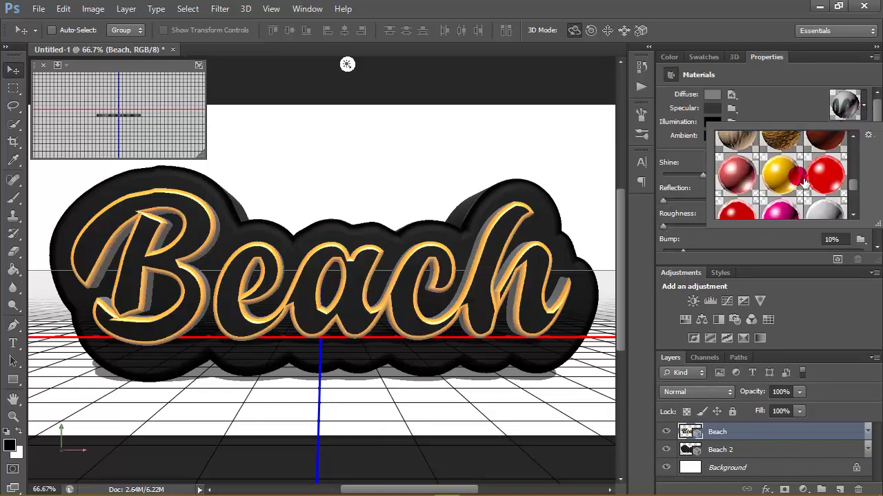
{"action": "left_click", "coordinate": [701, 124]}
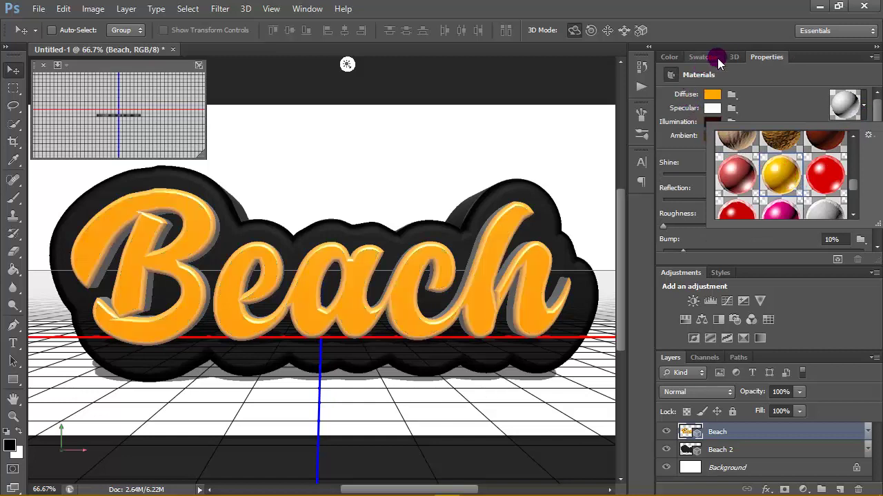
{"action": "left_click", "coordinate": [717, 58]}
- Apply the glossy yellow material preset to the Beach Extrusion Material
{"action": "left_click", "coordinate": [734, 57]}
{"action": "left_click", "coordinate": [812, 178]}
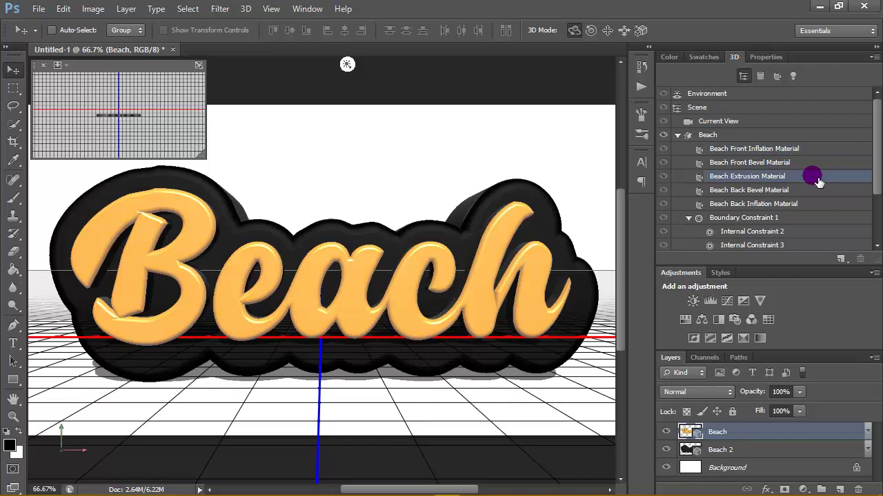
{"action": "double_click", "coordinate": [822, 174]}
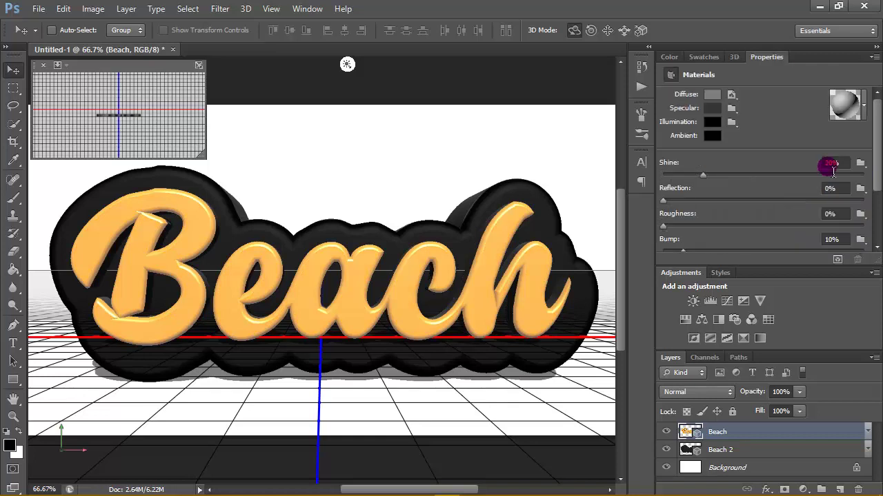
{"action": "left_click", "coordinate": [862, 111]}
{"action": "left_click", "coordinate": [784, 110]}
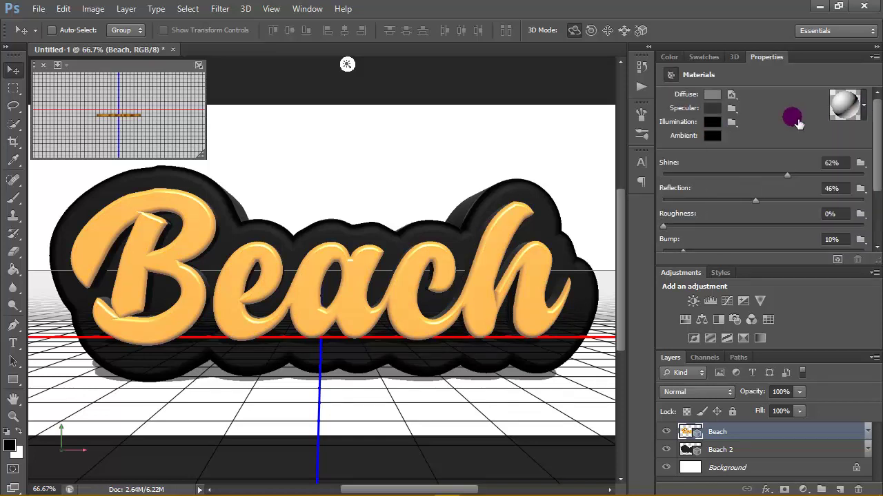
- Apply the glossy yellow material preset to the Beach Back Bevel Material
{"action": "left_click", "coordinate": [735, 62]}
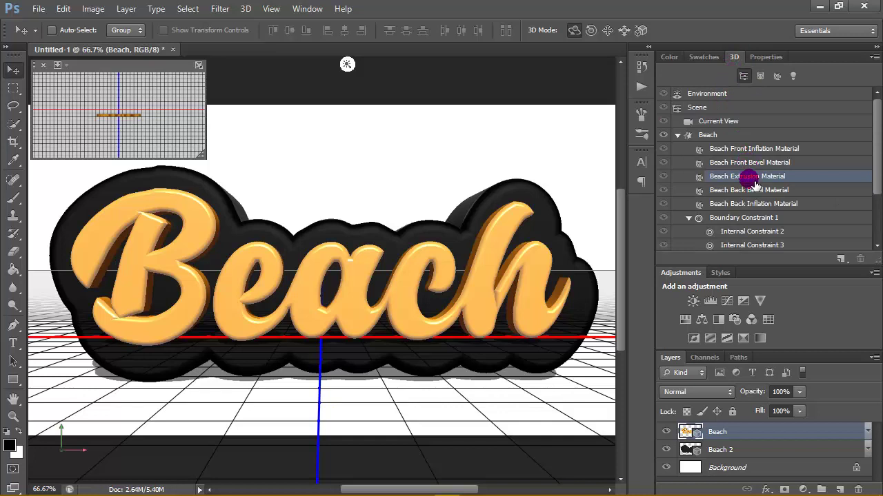
{"action": "double_click", "coordinate": [794, 189]}
{"action": "left_click", "coordinate": [866, 111]}
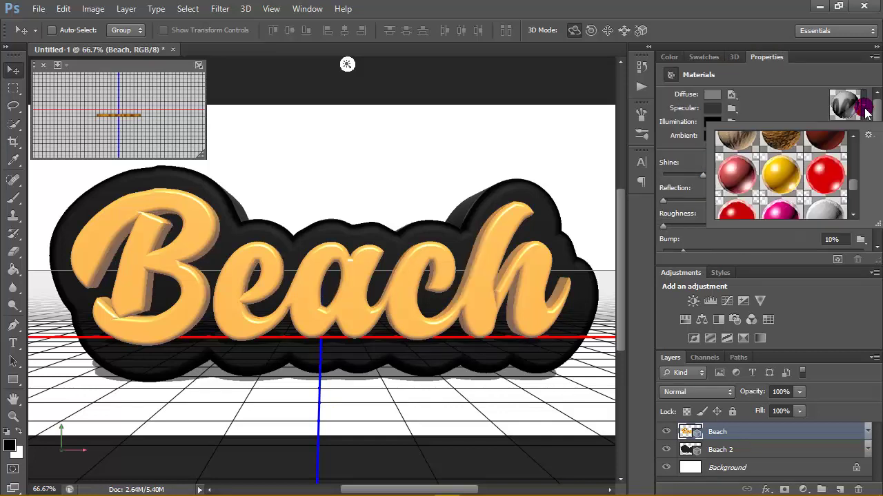
{"action": "left_click", "coordinate": [785, 169]}
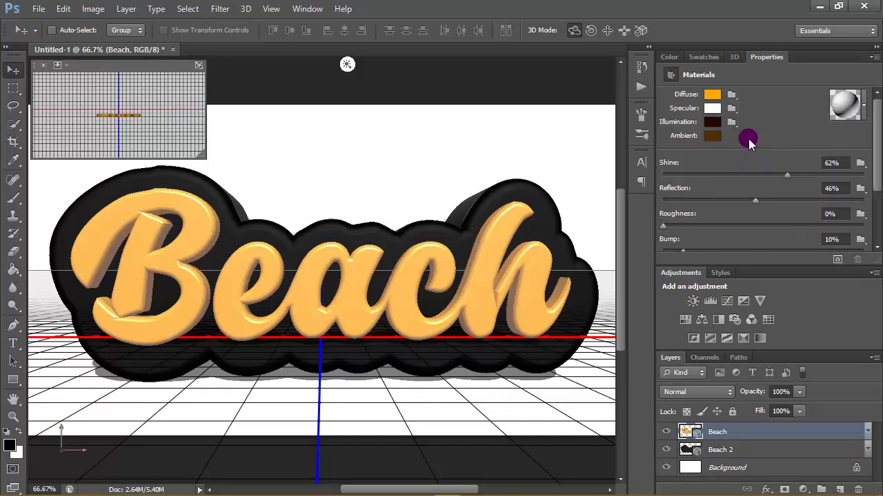
- Examine the shine, reflection, roughness, bump, opacity and refraction values of the yellow material on the Beach Front Inflation Material
{"action": "left_click", "coordinate": [839, 164]}
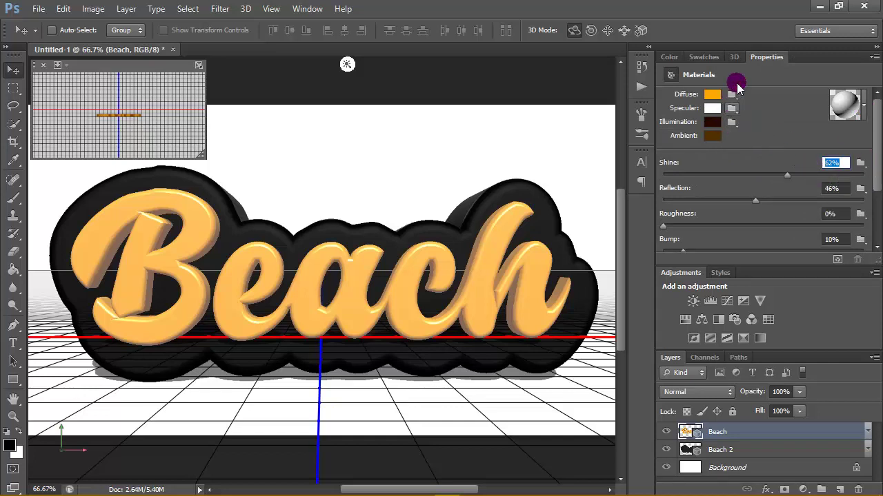
{"action": "left_click", "coordinate": [734, 57]}
{"action": "double_click", "coordinate": [823, 150]}
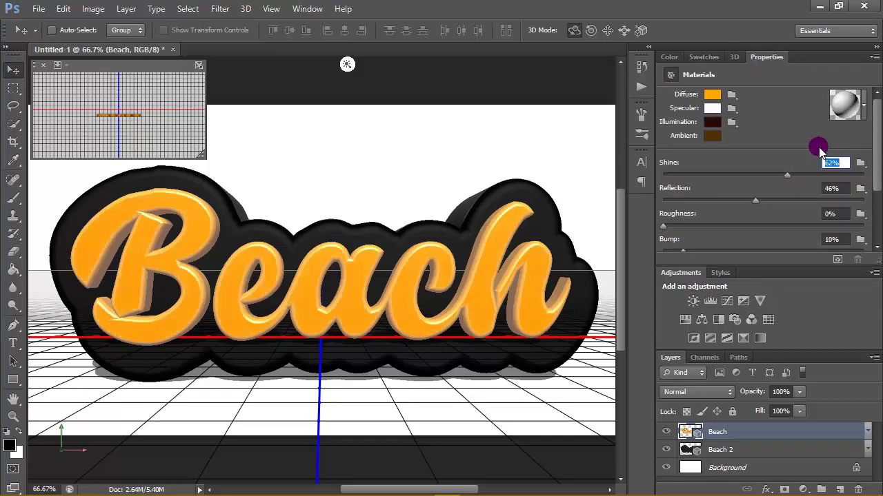
{"action": "left_click", "coordinate": [833, 165]}
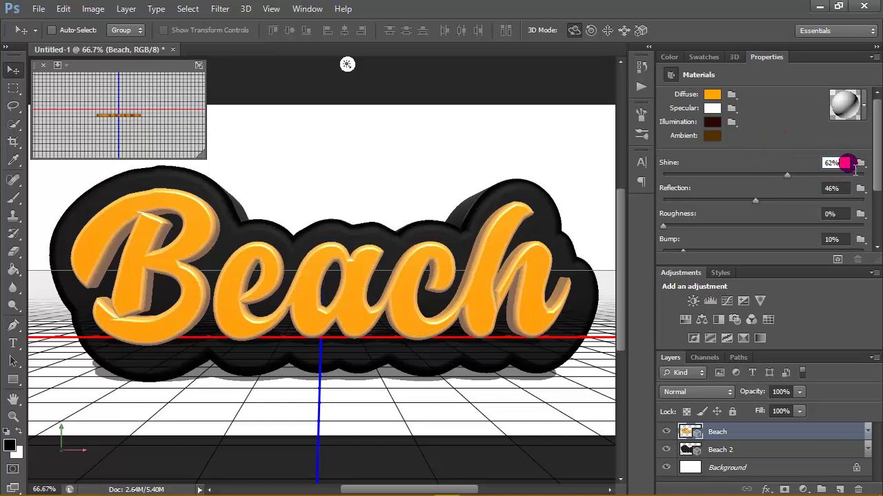
{"action": "left_click_drag", "start_coordinate": [877, 166], "coordinate": [877, 182]}
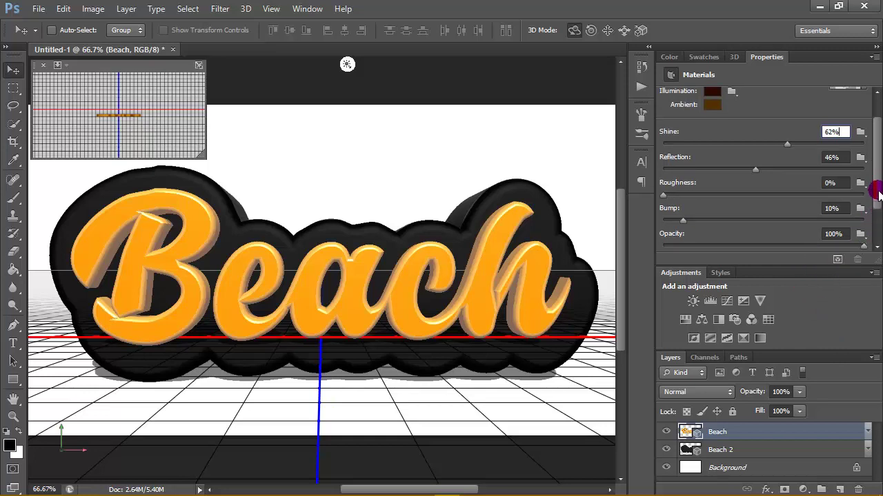
{"action": "mouse_move", "coordinate": [877, 191]}
{"action": "left_mouse_down"}
{"action": "mouse_move", "coordinate": [876, 204]}
{"action": "mouse_move", "coordinate": [876, 190]}
{"action": "left_mouse_up"}
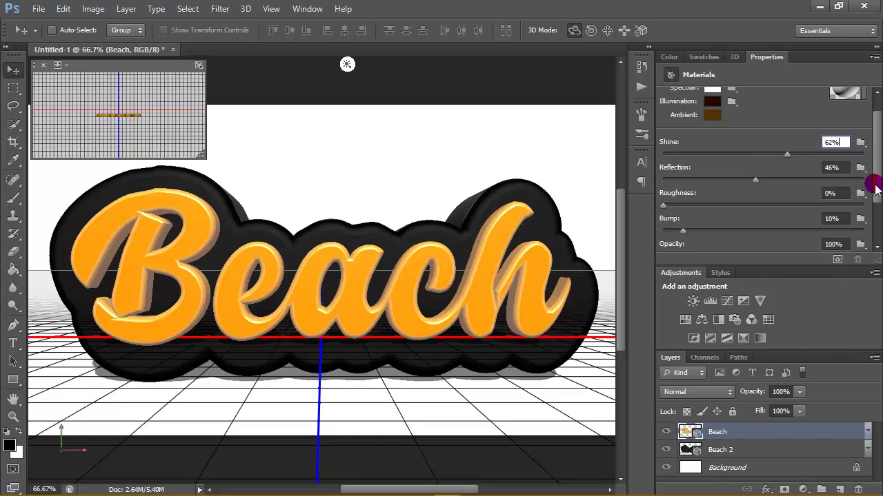
{"action": "left_click", "coordinate": [824, 168]}
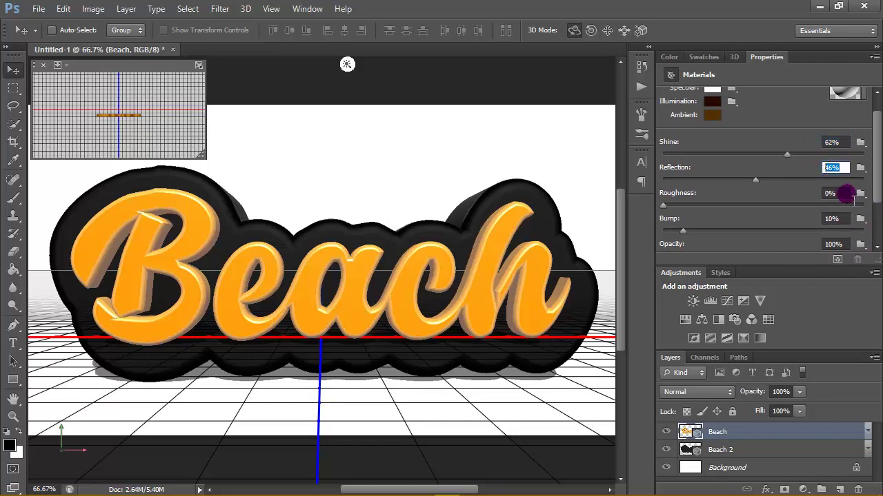
{"action": "left_click", "coordinate": [821, 193]}
{"action": "left_click", "coordinate": [817, 219]}
{"action": "left_click_drag", "start_coordinate": [874, 196], "coordinate": [873, 214]}
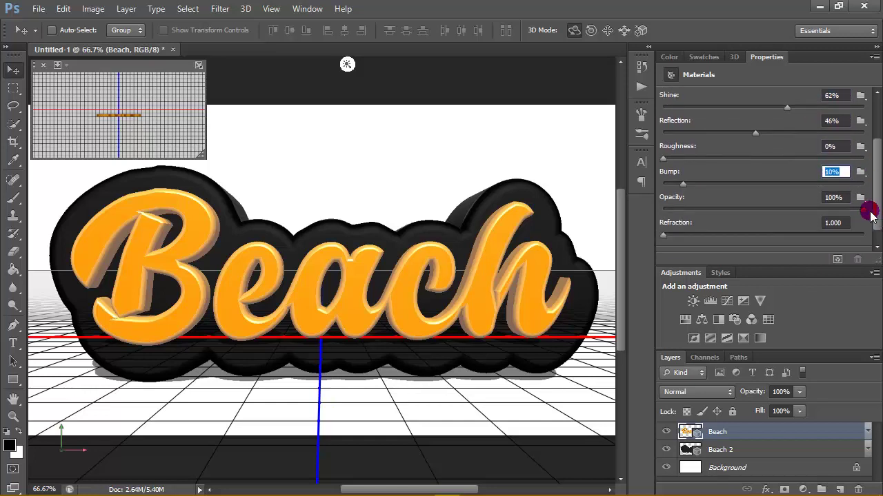
{"action": "left_click", "coordinate": [836, 197]}
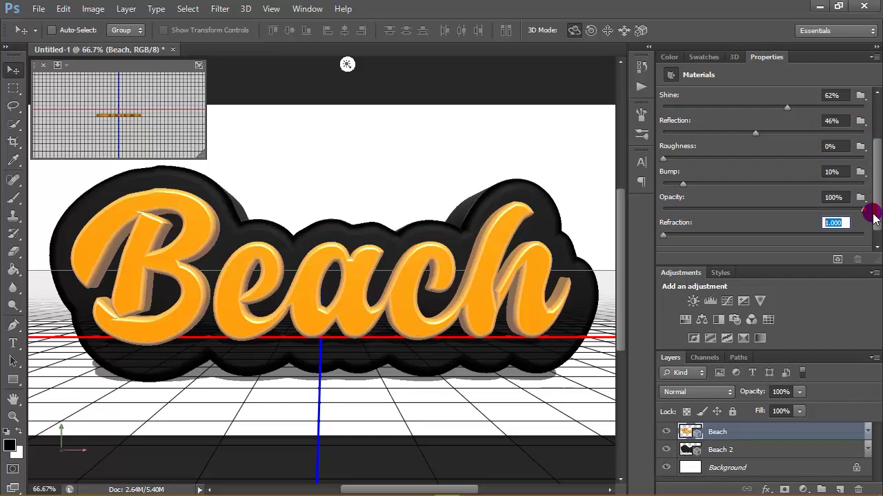
{"action": "mouse_move", "coordinate": [875, 218]}
{"action": "left_mouse_down"}
{"action": "mouse_move", "coordinate": [871, 224]}
{"action": "mouse_move", "coordinate": [867, 214]}
{"action": "left_mouse_up"}
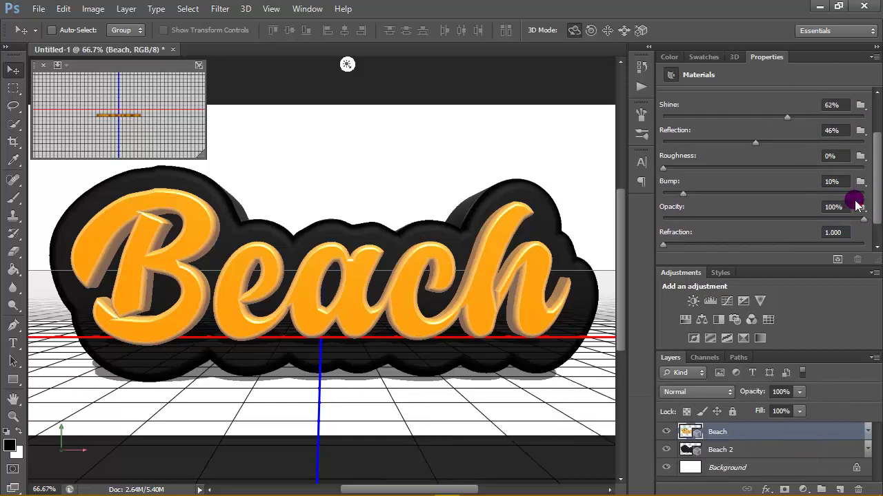
{"action": "left_click_drag", "start_coordinate": [874, 176], "coordinate": [870, 115]}
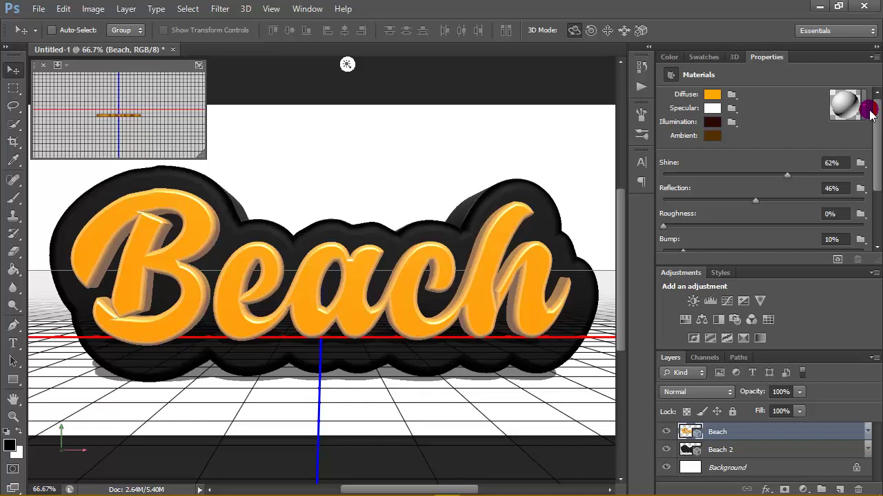
- Return to the 3D scene list, select the Beach 2 layer, and hide and reshow it
{"action": "left_click", "coordinate": [741, 56]}
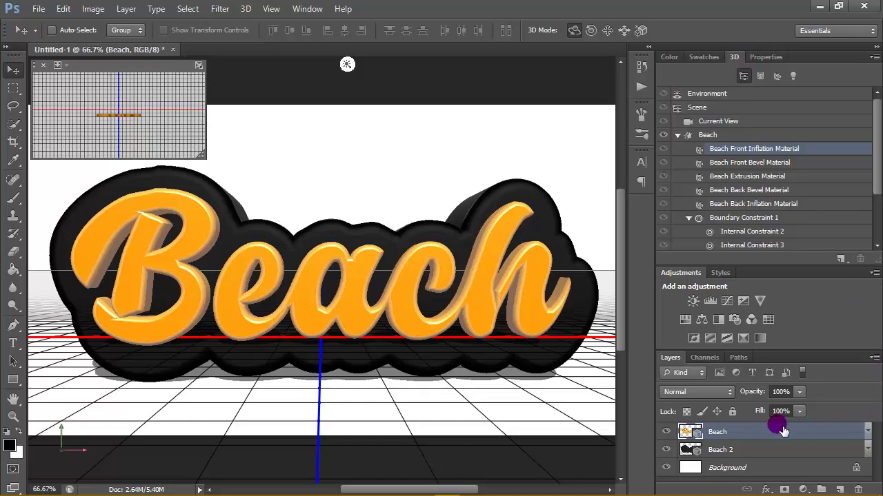
{"action": "left_click", "coordinate": [749, 448]}
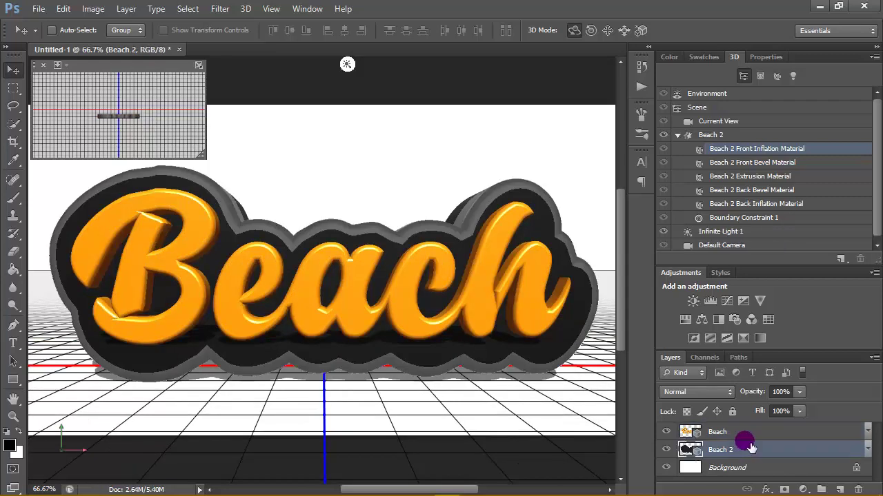
{"action": "left_click", "coordinate": [668, 449]}
{"action": "left_click", "coordinate": [669, 450]}
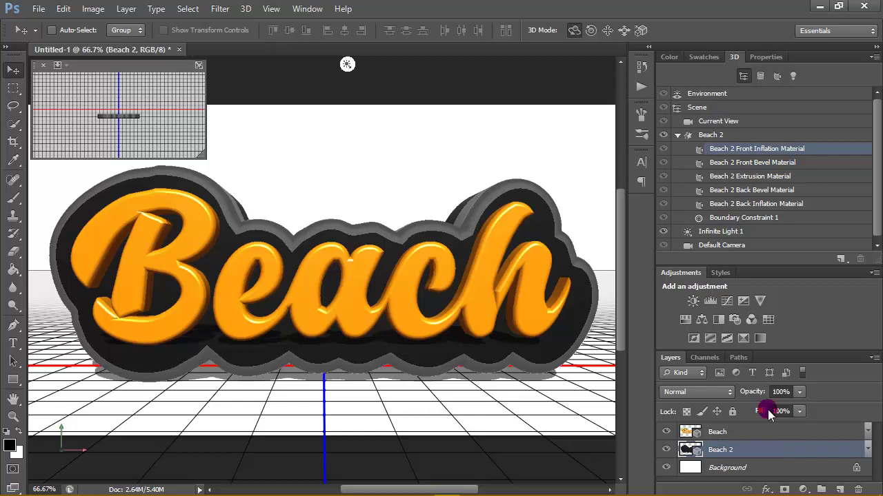
- Apply the glossy pink material preset to the Beach 2 Front Inflation Material
{"action": "double_click", "coordinate": [833, 154]}
{"action": "left_click", "coordinate": [864, 107]}
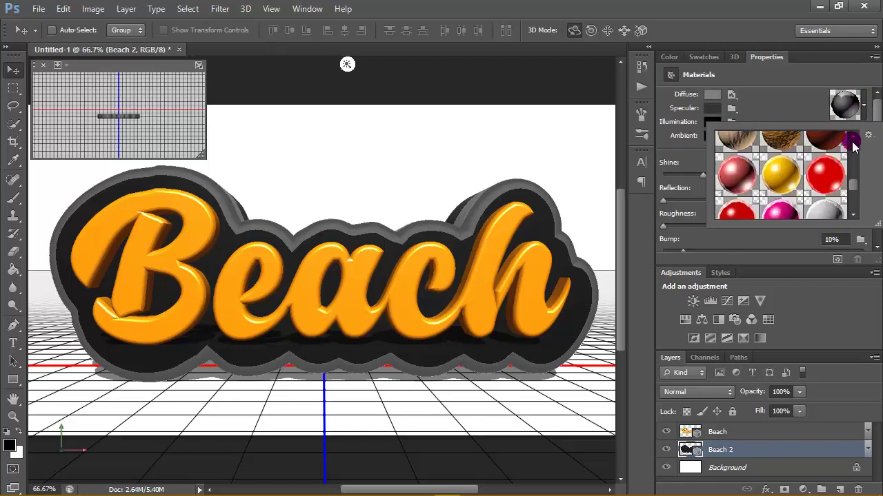
{"action": "double_click", "coordinate": [824, 180]}
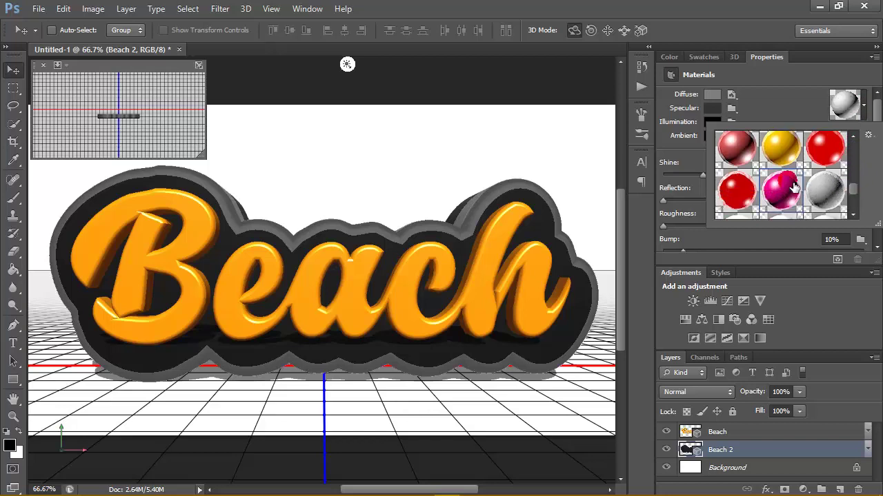
{"action": "left_click", "coordinate": [839, 164]}
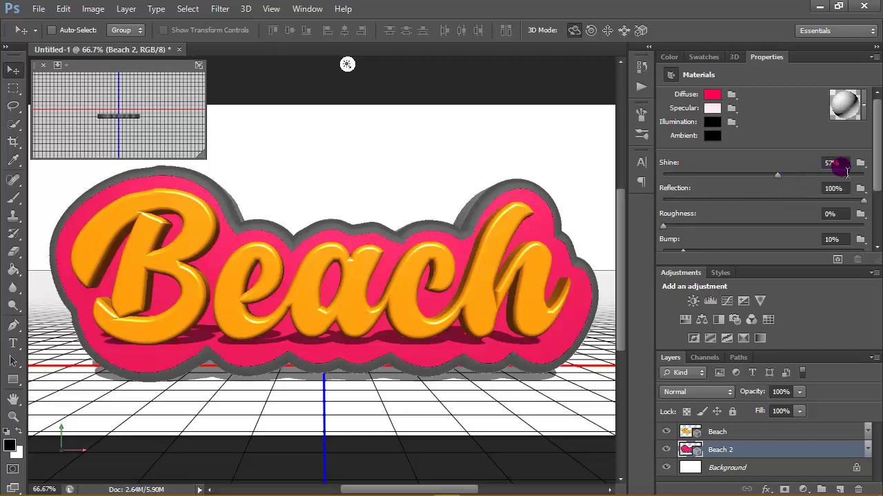
- Examine the diffuse, illumination and ambient color values of the pink material on the backing shape's front face
{"action": "left_click", "coordinate": [720, 98]}
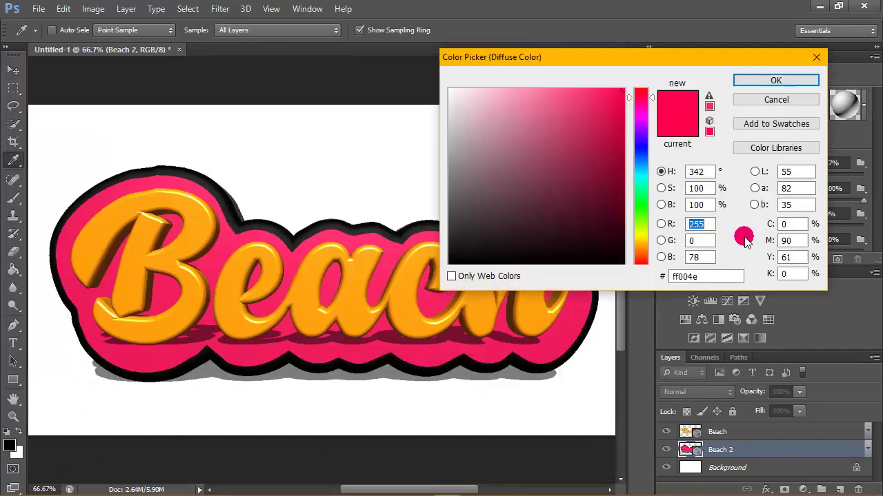
{"action": "left_click", "coordinate": [720, 274]}
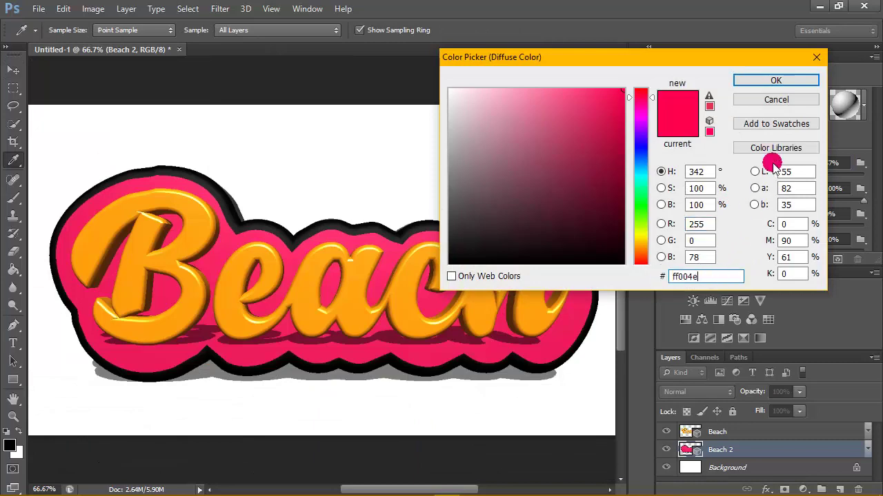
{"action": "left_click", "coordinate": [765, 80]}
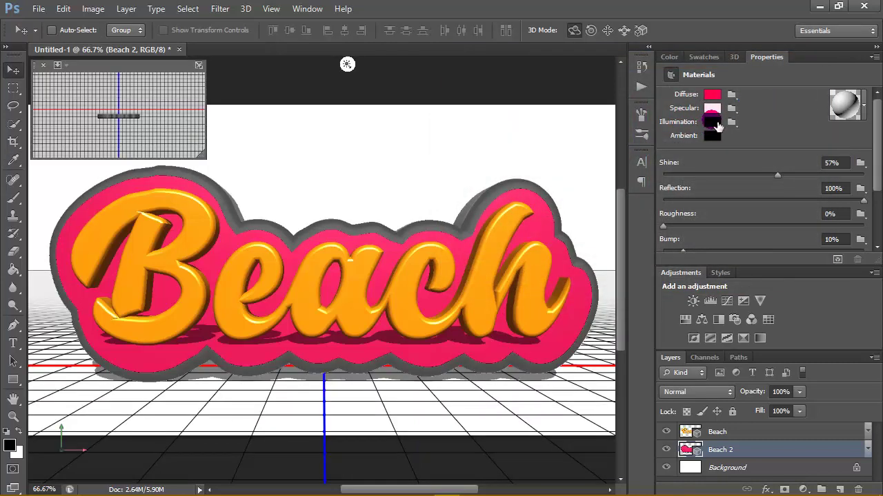
{"action": "left_click", "coordinate": [718, 126]}
{"action": "left_click", "coordinate": [790, 81]}
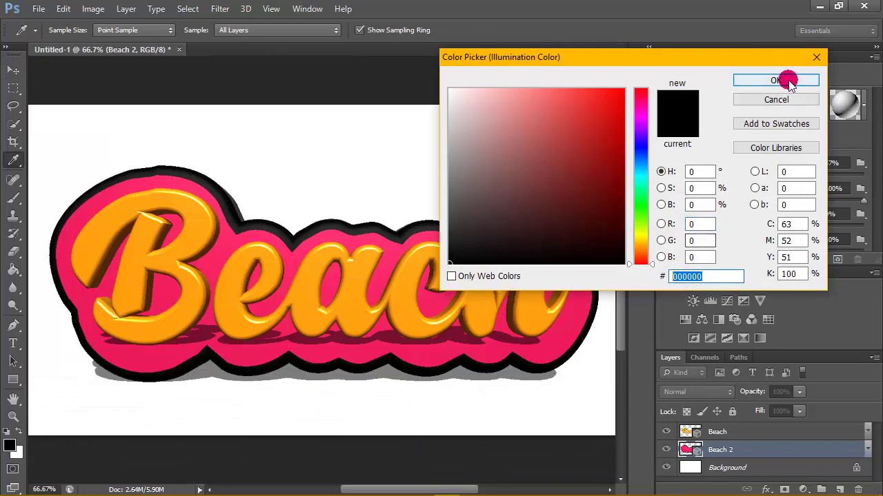
{"action": "left_click", "coordinate": [722, 130]}
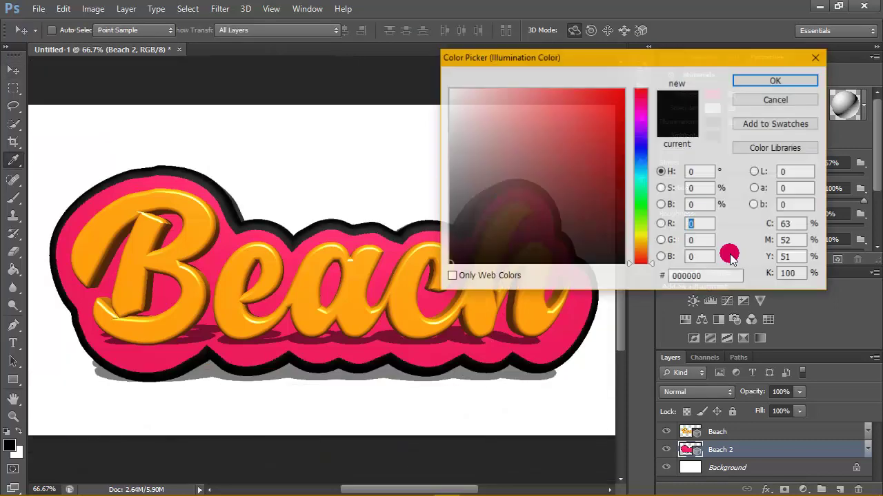
{"action": "left_click", "coordinate": [768, 80]}
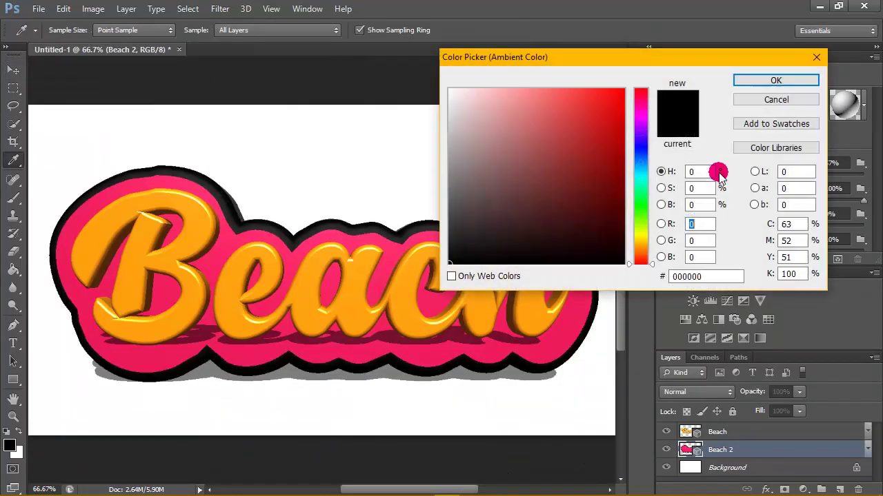
{"action": "left_click", "coordinate": [769, 81]}
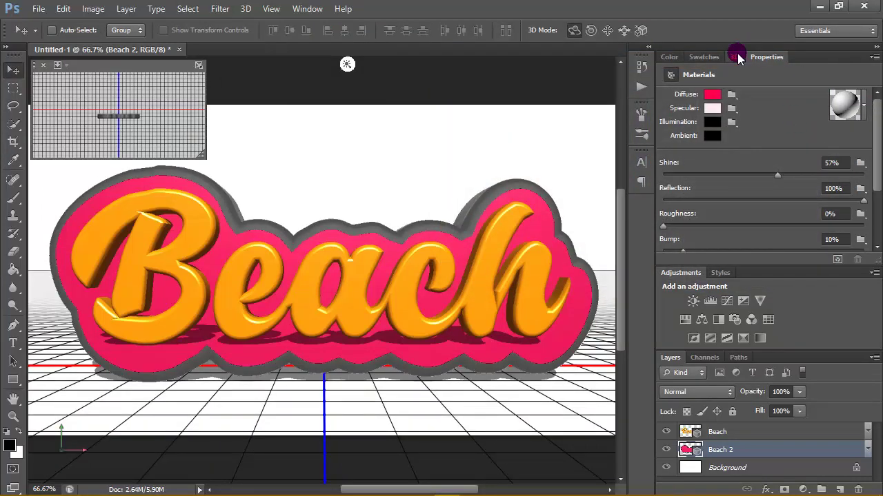
- Apply the glossy pink material preset to the Beach 2 Front Bevel Material
{"action": "left_click", "coordinate": [734, 57]}
{"action": "left_click", "coordinate": [808, 153]}
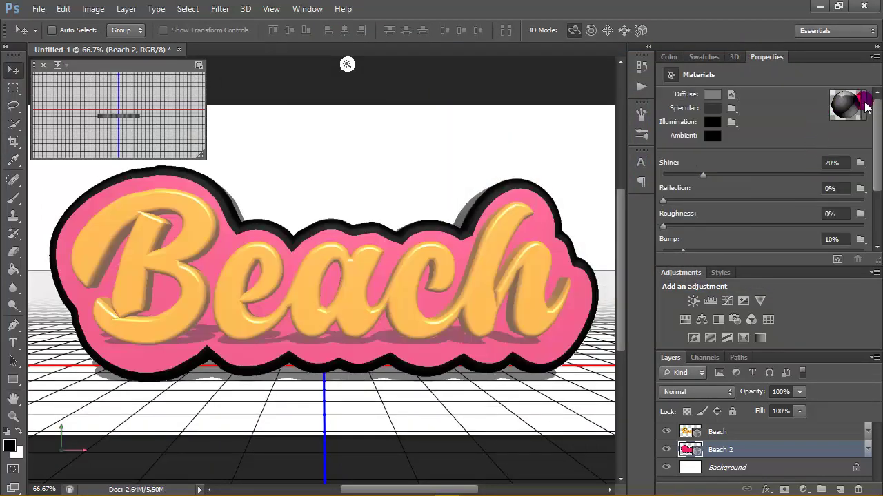
{"action": "left_click", "coordinate": [865, 105]}
{"action": "left_click", "coordinate": [789, 194]}
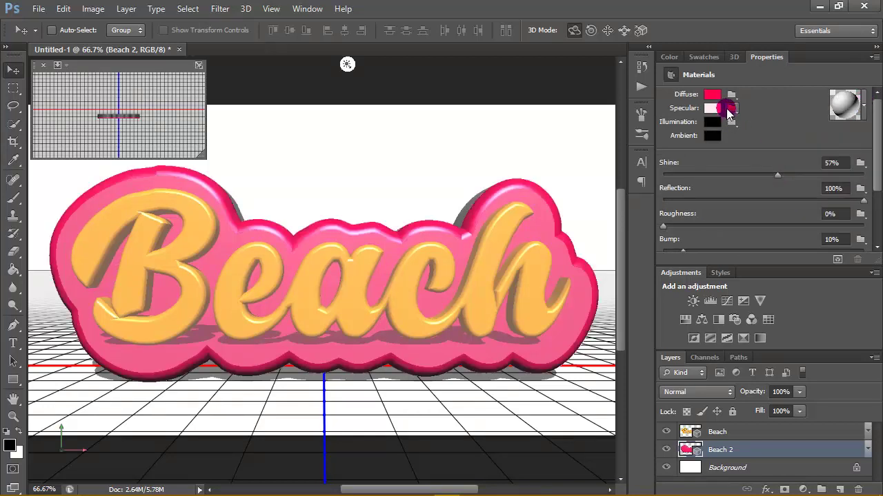
- Apply the glossy pink material preset to the Beach 2 Extrusion Material
{"action": "left_click", "coordinate": [734, 56]}
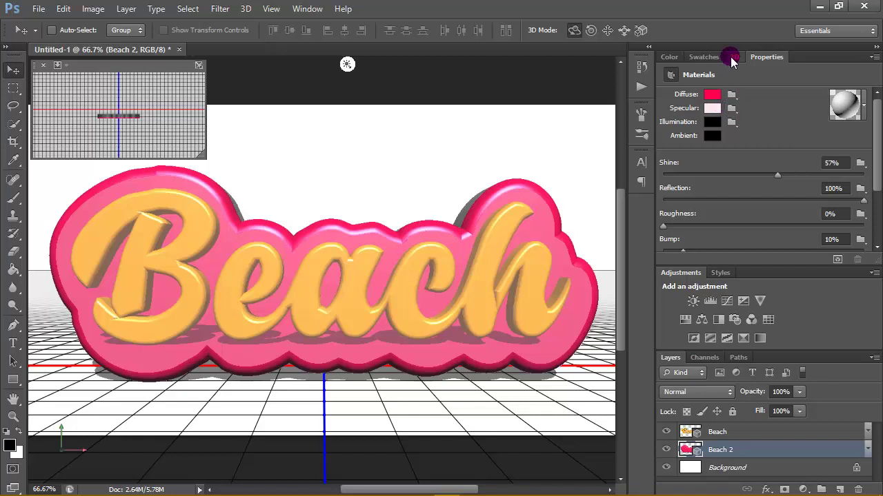
{"action": "left_click", "coordinate": [815, 177]}
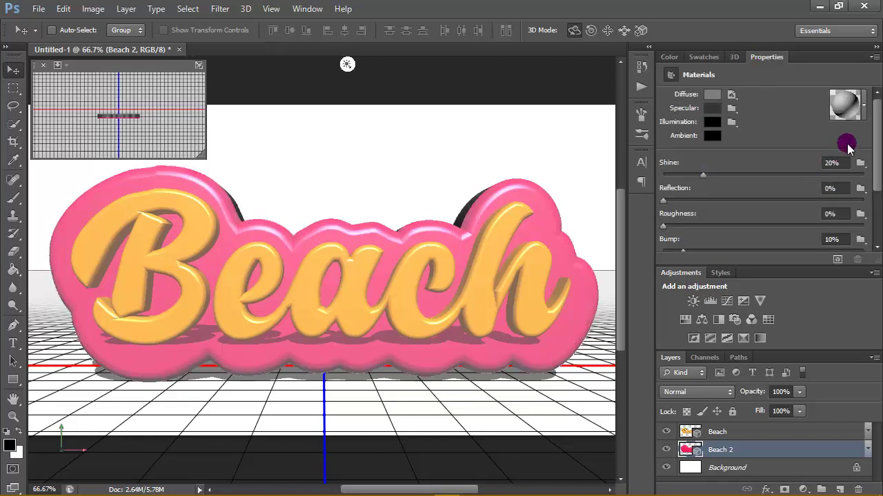
{"action": "left_click", "coordinate": [863, 106]}
{"action": "left_click", "coordinate": [782, 207]}
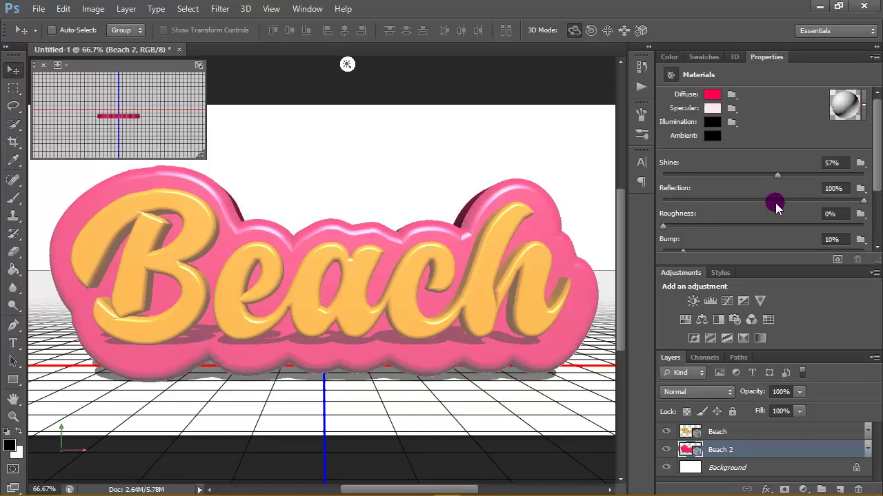
- Apply the glossy pink material preset to the Beach 2 Back Bevel Material
{"action": "left_click", "coordinate": [732, 61]}
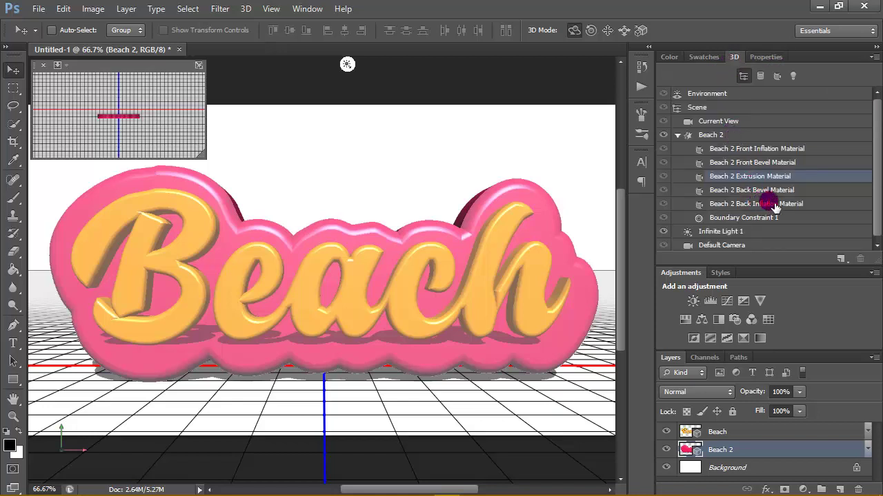
{"action": "double_click", "coordinate": [812, 189]}
{"action": "left_click", "coordinate": [858, 110]}
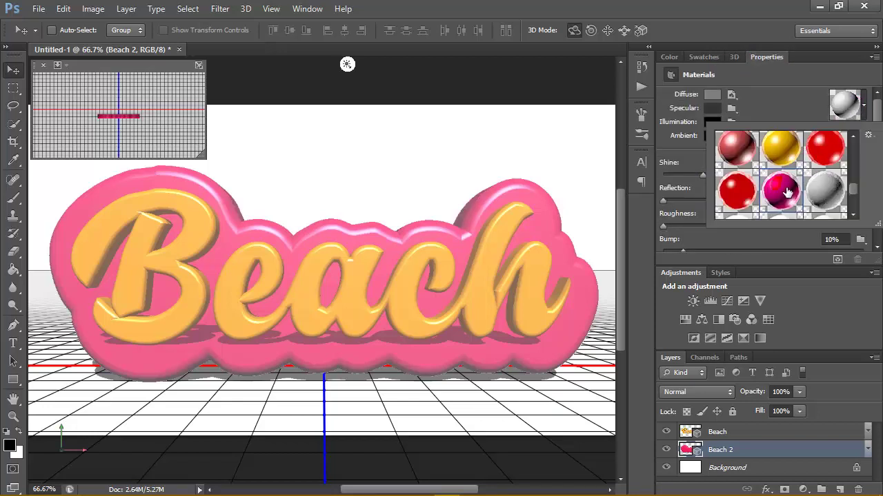
{"action": "left_click", "coordinate": [786, 195]}
- Apply the glossy pink material preset to the Beach 2 Back Inflation Material
{"action": "left_click", "coordinate": [732, 61]}
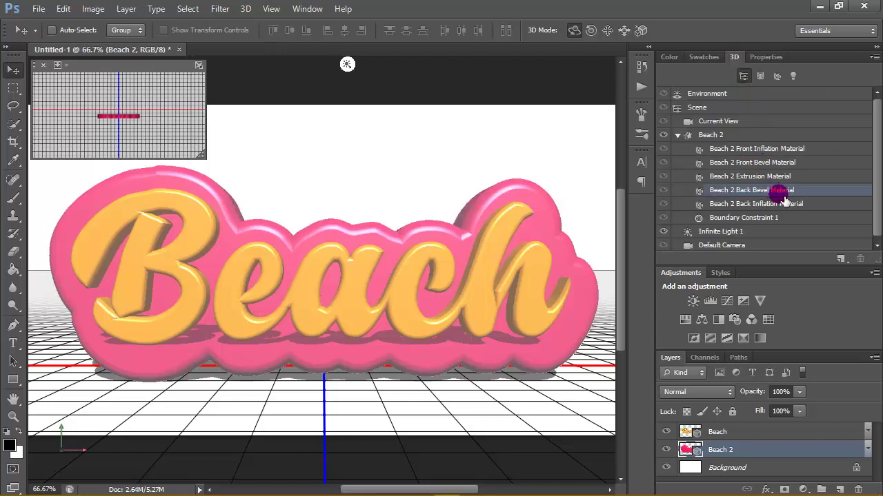
{"action": "double_click", "coordinate": [804, 204]}
{"action": "double_click", "coordinate": [836, 205]}
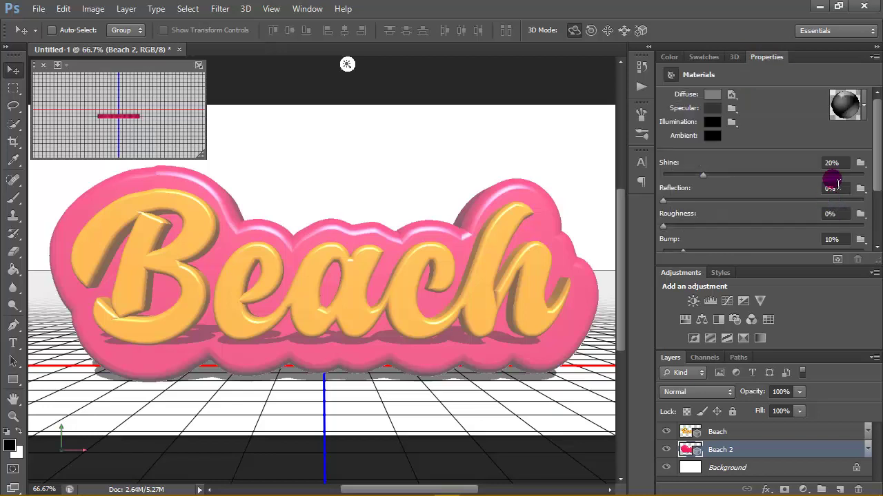
{"action": "left_click", "coordinate": [858, 111]}
{"action": "left_click", "coordinate": [777, 196]}
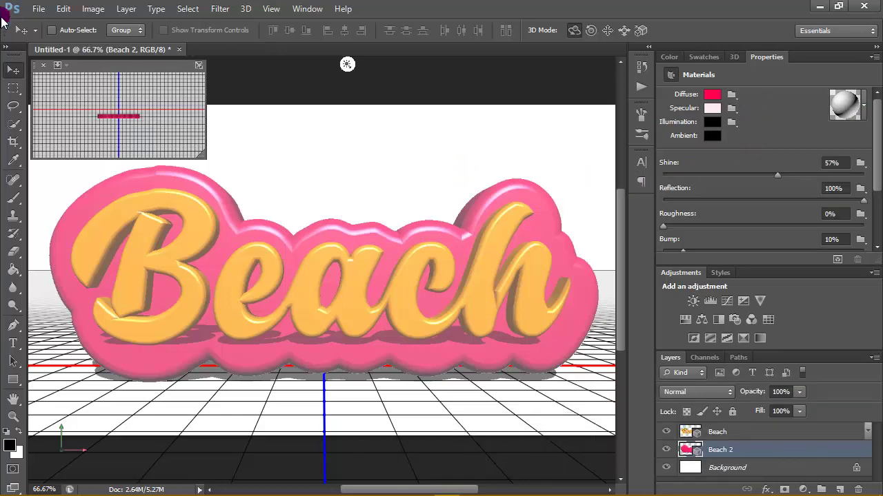
- Merge the Beach and Beach 2 3D layers into a single 3D scene
{"action": "left_click", "coordinate": [782, 431]}
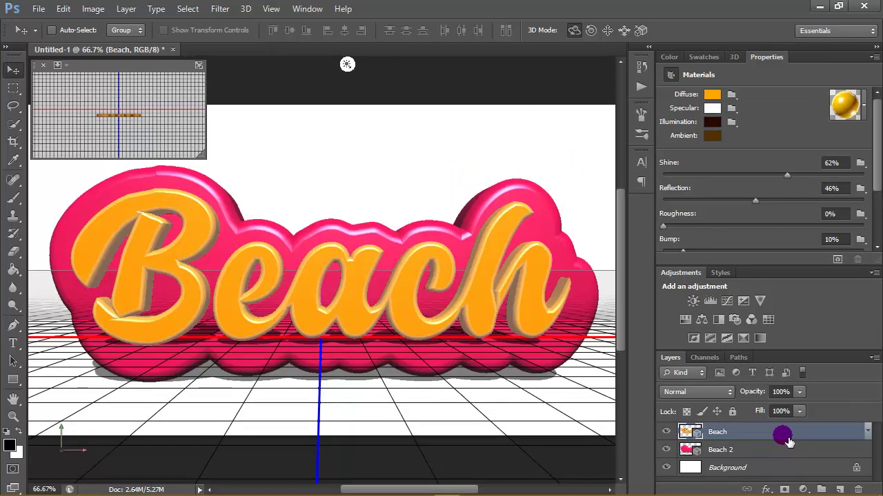
{"action": "left_click", "coordinate": [783, 450], "text": "shift"}
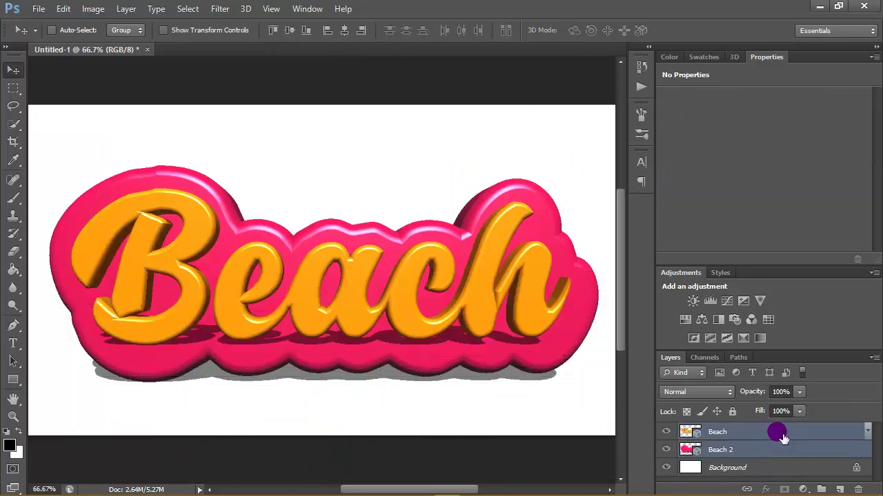
{"action": "left_click", "coordinate": [248, 8]}
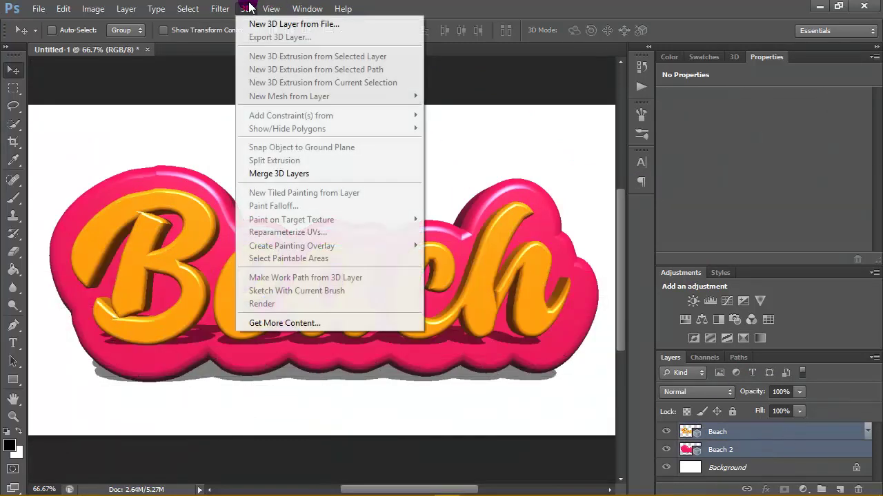
{"action": "left_click", "coordinate": [352, 175]}
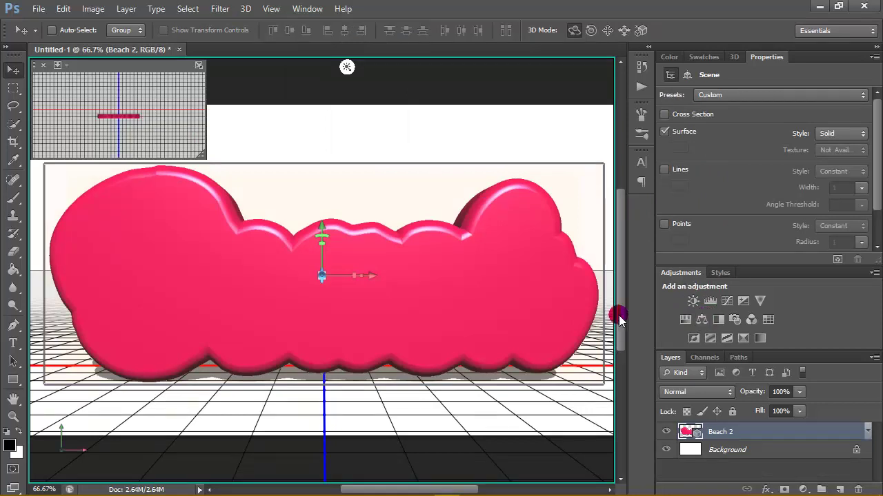
- Move the Beach 2_Layer group backward along the Z axis so the yellow lettering stands in front of the pink backing
{"action": "left_click", "coordinate": [738, 56]}
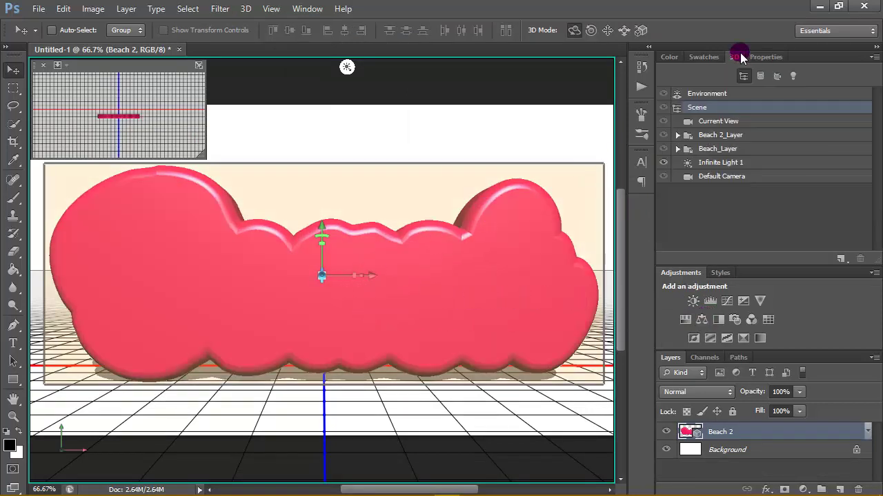
{"action": "left_click", "coordinate": [763, 136]}
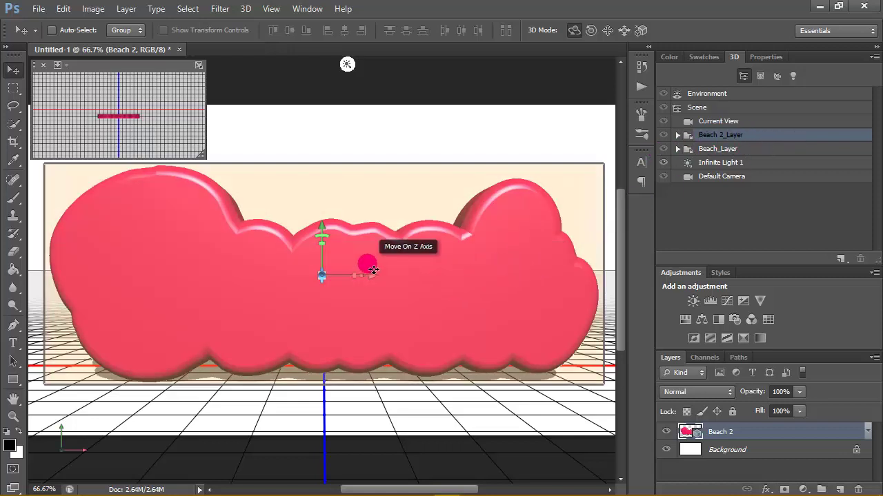
{"action": "left_click_drag", "start_coordinate": [349, 264], "coordinate": [400, 266]}
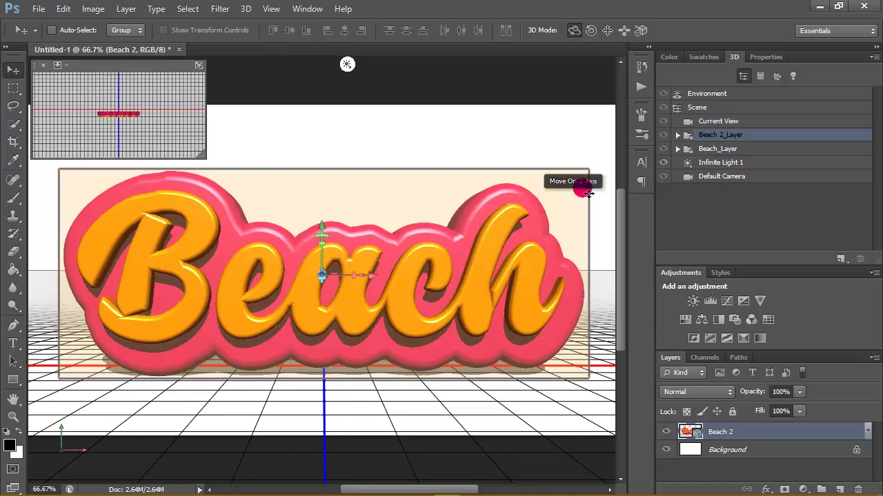
- Expand the Beach 2_Layer group, hide and reshow its Beach 2 mesh, and collapse the group again
{"action": "left_click", "coordinate": [678, 137]}
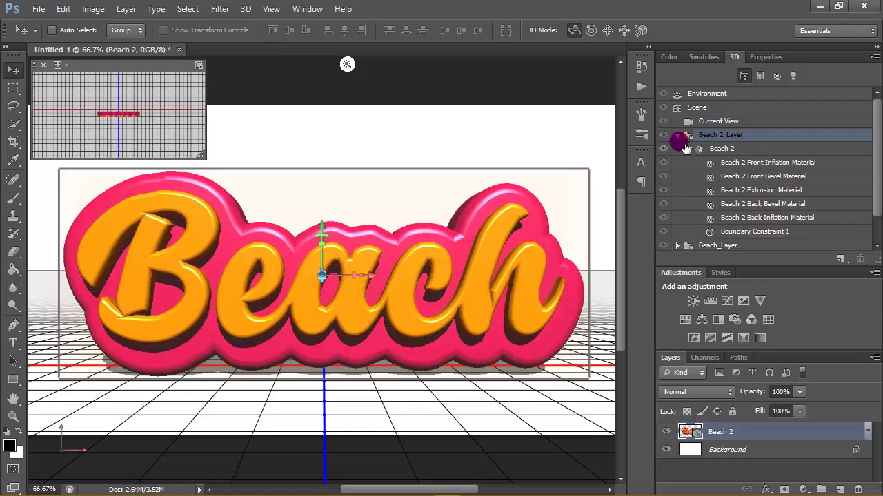
{"action": "left_click", "coordinate": [664, 149]}
{"action": "left_click", "coordinate": [665, 150]}
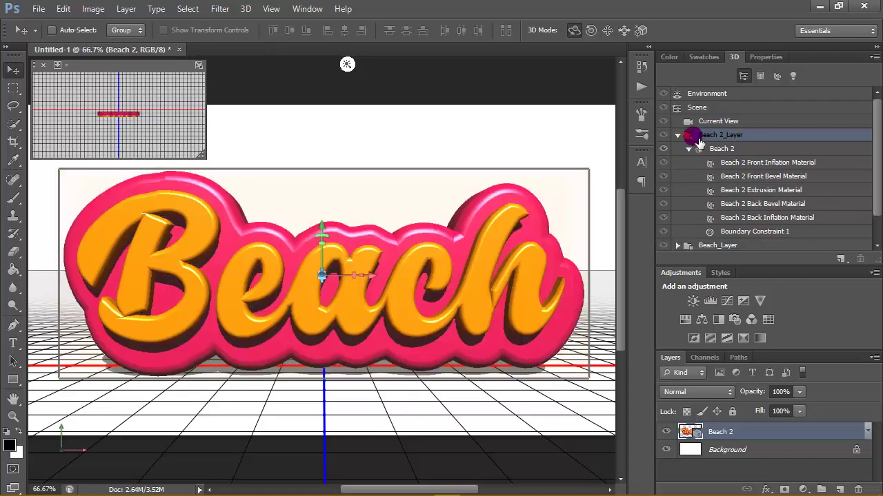
{"action": "left_click", "coordinate": [685, 136]}
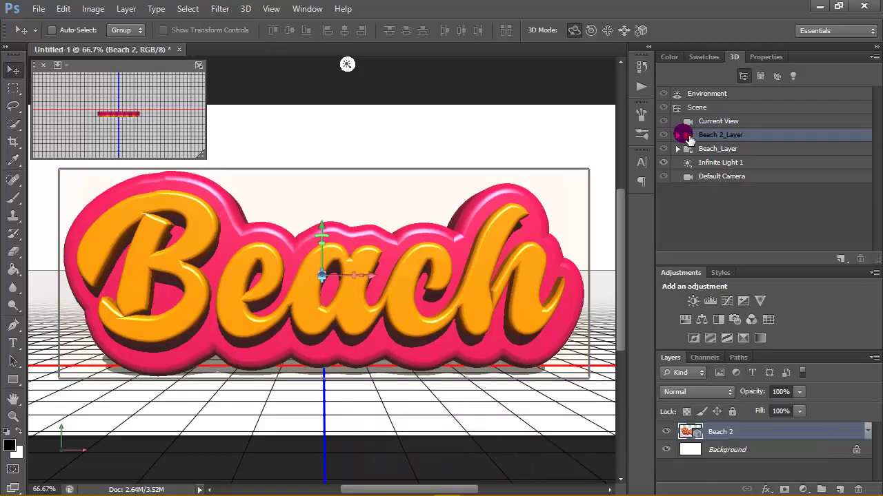
- Raise the whole scene above the ground plane along the Y axis and rotate it to an angled view
{"action": "left_click", "coordinate": [750, 108]}
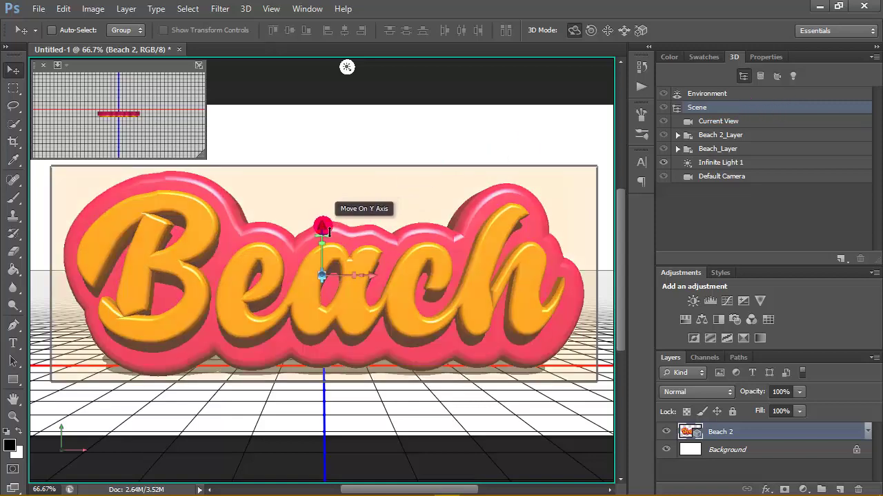
{"action": "left_click_drag", "start_coordinate": [328, 229], "coordinate": [323, 204]}
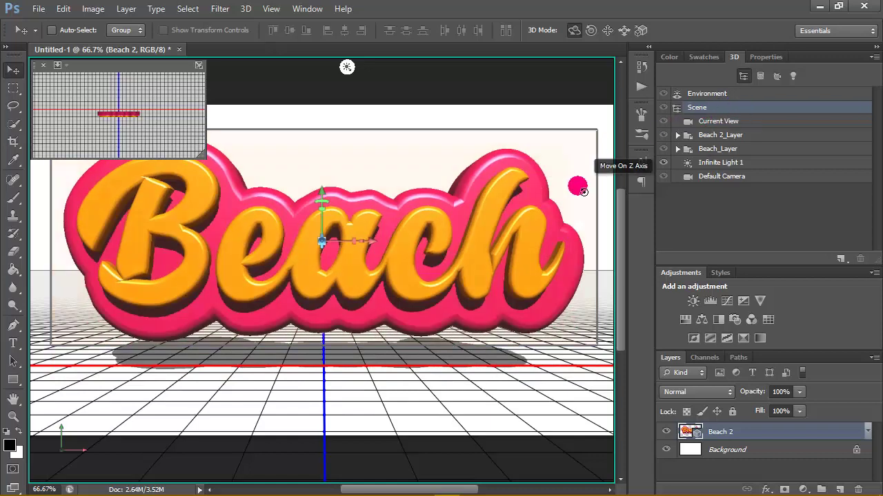
{"action": "left_click_drag", "start_coordinate": [582, 129], "coordinate": [555, 199]}
{"action": "left_click_drag", "start_coordinate": [563, 202], "coordinate": [562, 201]}
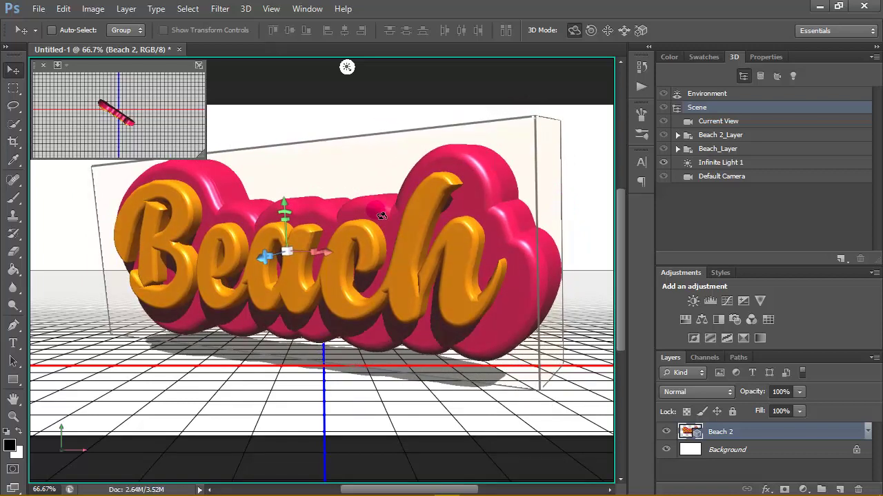
- Fine-tune the position of the angled Beach text, moving it slightly higher above the ground plane
{"action": "left_click", "coordinate": [284, 207]}
{"action": "left_click_drag", "start_coordinate": [287, 210], "coordinate": [286, 196]}
{"action": "left_click_drag", "start_coordinate": [328, 250], "coordinate": [585, 276]}
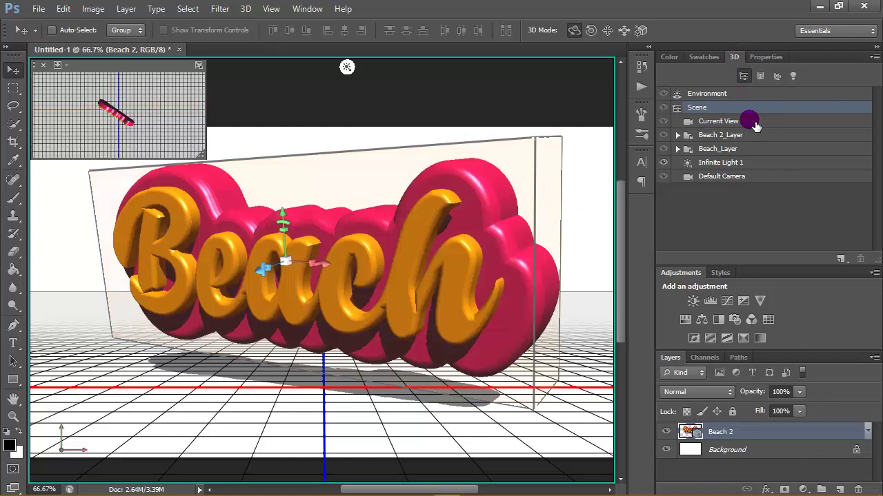
- Rotate Infinite Light 1 so it lights the front of the Beach text from the upper left and casts the shadow toward the right
{"action": "left_click", "coordinate": [758, 165]}
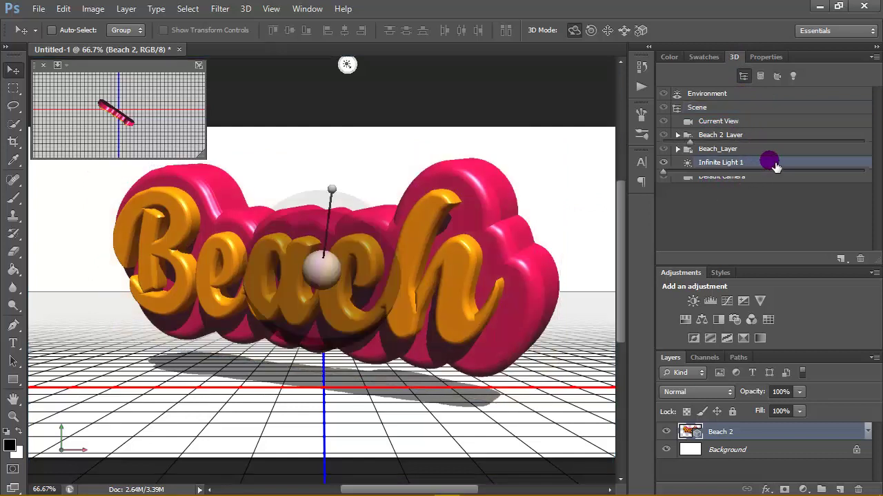
{"action": "double_click", "coordinate": [773, 165]}
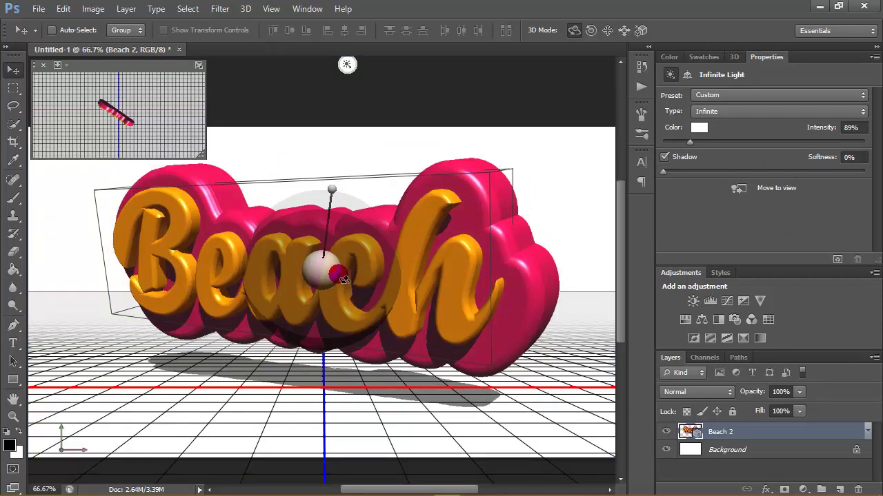
{"action": "left_click", "coordinate": [735, 57]}
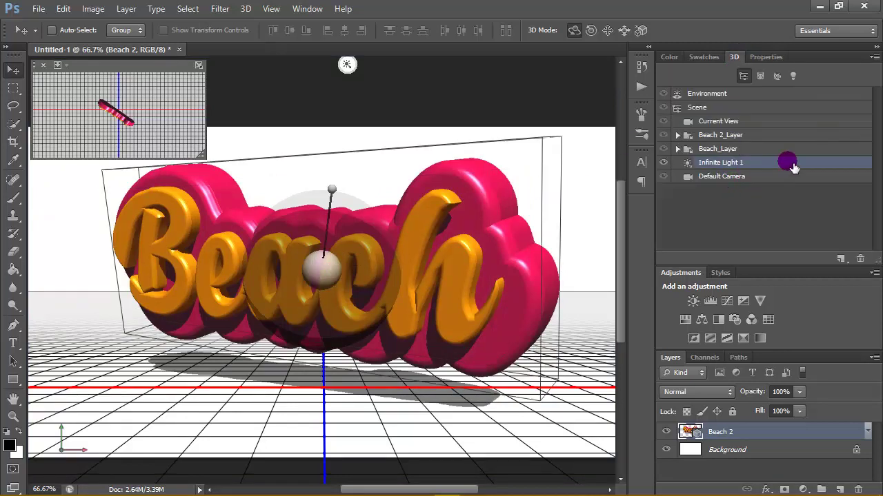
{"action": "left_click_drag", "start_coordinate": [835, 162], "coordinate": [826, 166]}
{"action": "double_click", "coordinate": [826, 166]}
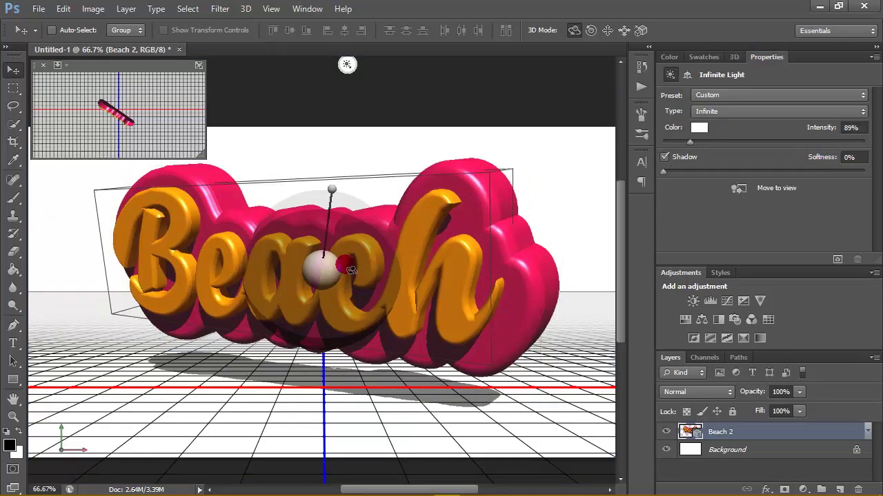
{"action": "mouse_move", "coordinate": [331, 262]}
{"action": "left_mouse_down"}
{"action": "mouse_move", "coordinate": [238, 255]}
{"action": "mouse_move", "coordinate": [233, 273]}
{"action": "mouse_move", "coordinate": [212, 284]}
{"action": "mouse_move", "coordinate": [227, 252]}
{"action": "mouse_move", "coordinate": [419, 223]}
{"action": "mouse_move", "coordinate": [293, 267]}
{"action": "mouse_move", "coordinate": [280, 305]}
{"action": "mouse_move", "coordinate": [282, 341]}
{"action": "left_mouse_up"}
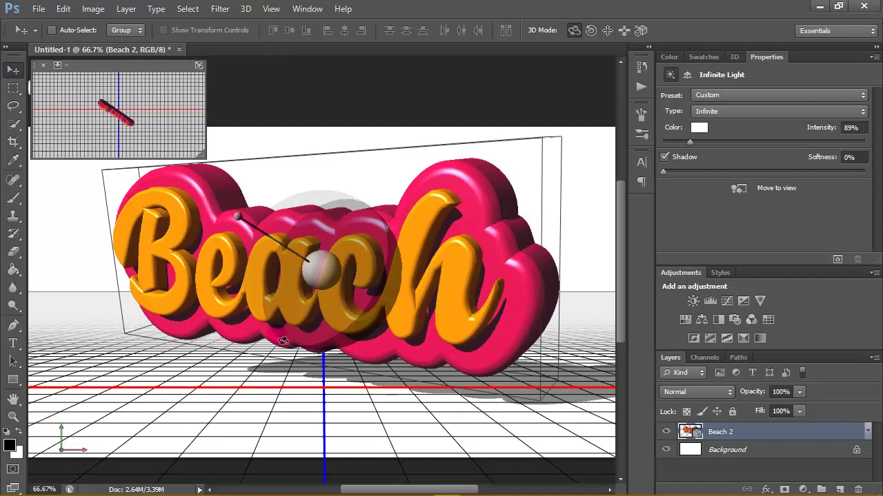
{"action": "left_click", "coordinate": [636, 146]}
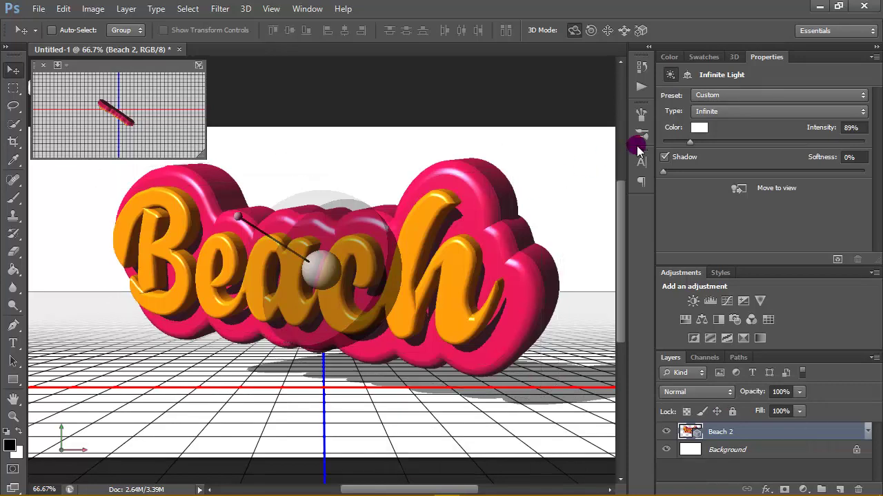
- Fine-tune the whole scene's rotation and position, lowering the Beach text slightly toward the ground plane
{"action": "left_click", "coordinate": [736, 55]}
{"action": "left_click", "coordinate": [737, 107]}
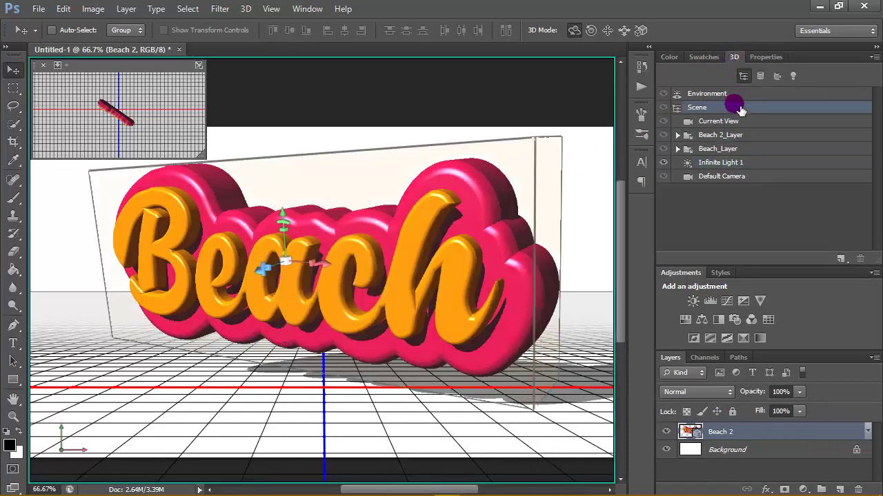
{"action": "left_click_drag", "start_coordinate": [359, 191], "coordinate": [328, 220]}
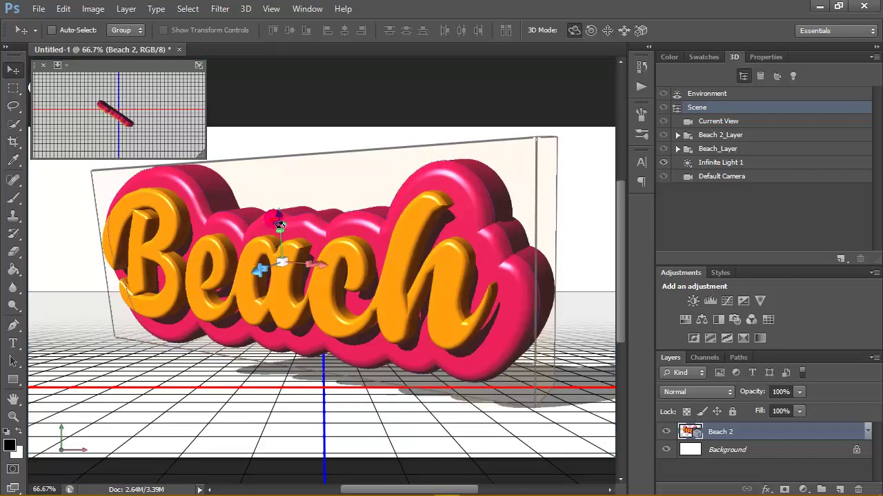
{"action": "left_click", "coordinate": [278, 225]}
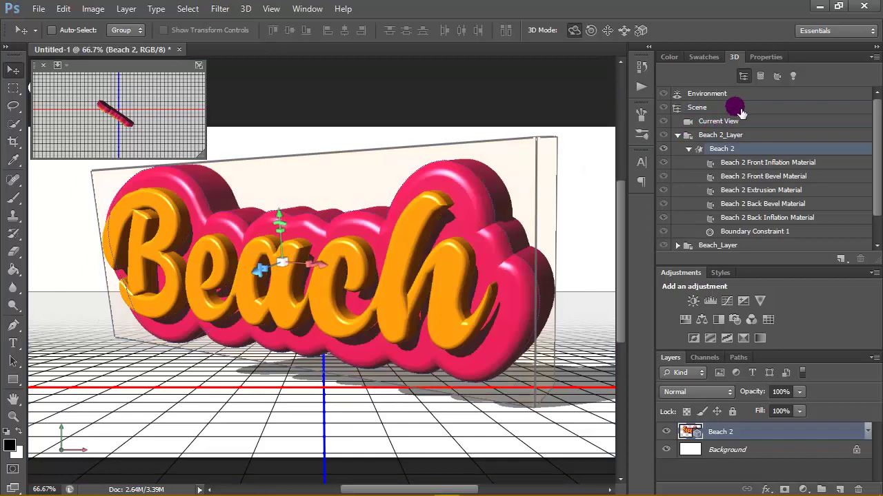
{"action": "left_click", "coordinate": [733, 107]}
{"action": "left_click_drag", "start_coordinate": [279, 209], "coordinate": [280, 222]}
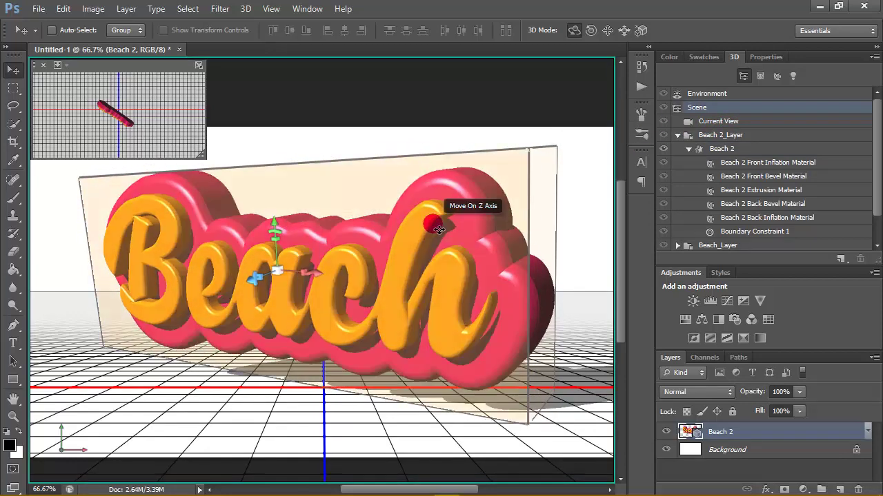
{"action": "left_click_drag", "start_coordinate": [344, 269], "coordinate": [550, 311]}
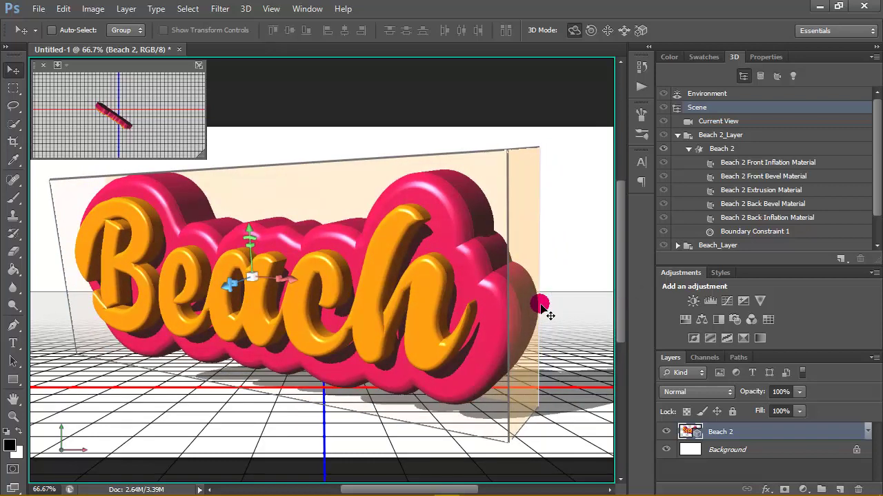
{"action": "left_click_drag", "start_coordinate": [361, 220], "coordinate": [557, 227]}
{"action": "left_click_drag", "start_coordinate": [323, 284], "coordinate": [330, 281]}
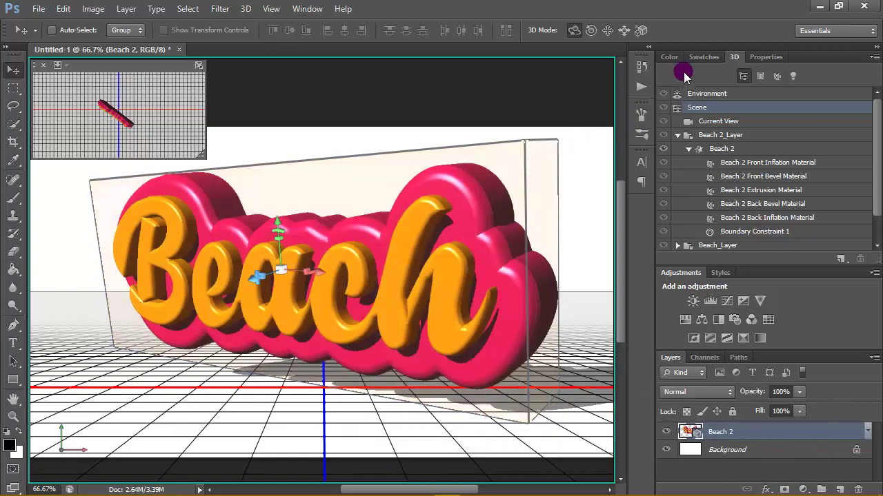
- Load lebombo_2k.hdr as the Environment's IBL texture, assigning the working RGB profile sRGB IEC61966-2.1
{"action": "double_click", "coordinate": [739, 100]}
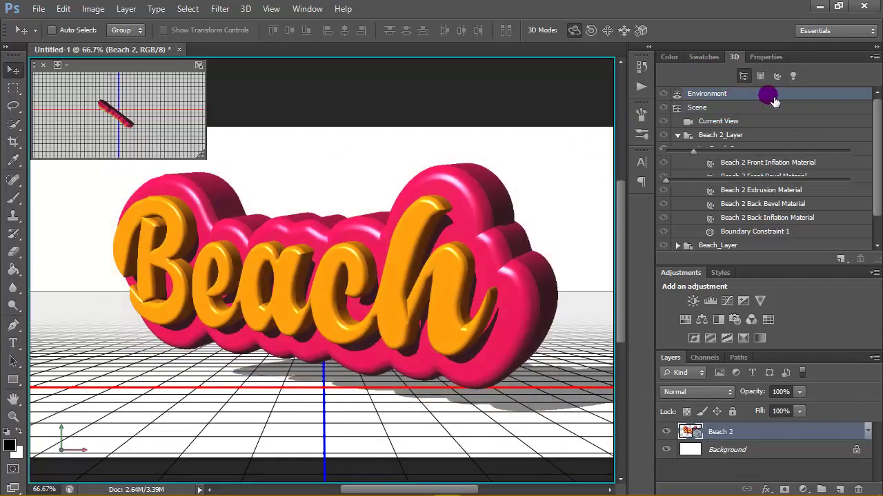
{"action": "left_click", "coordinate": [712, 118]}
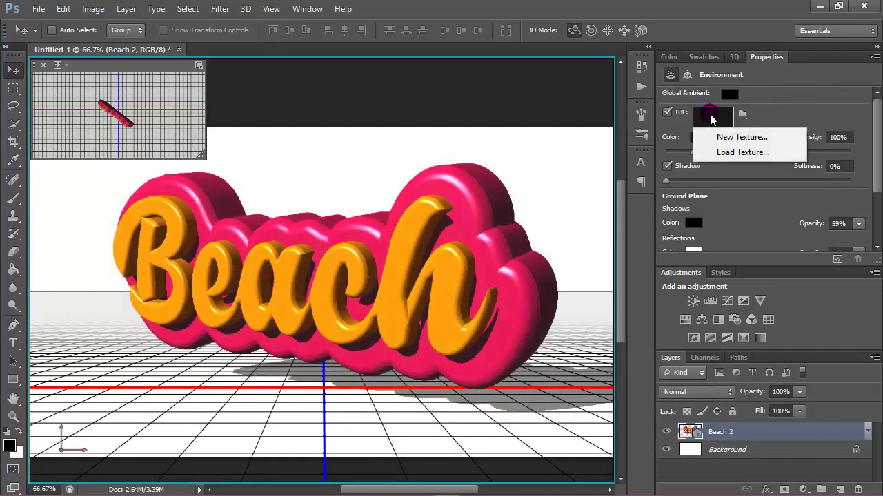
{"action": "left_click", "coordinate": [738, 153]}
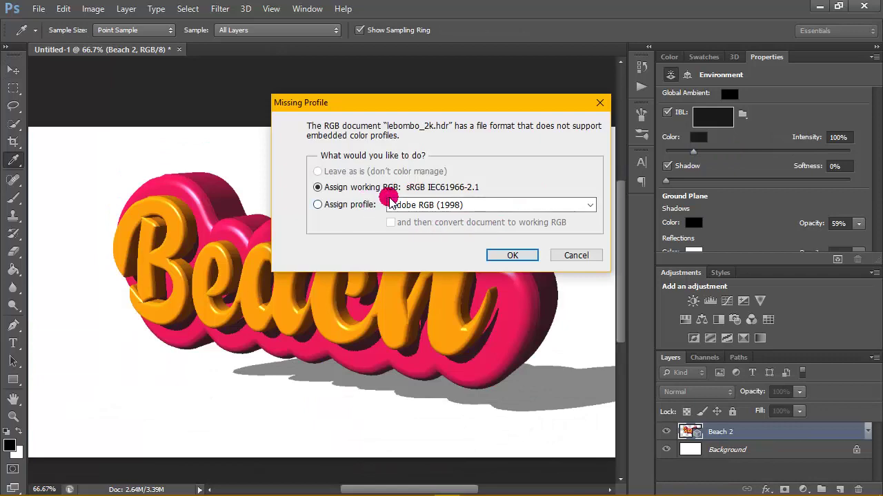
{"action": "left_click", "coordinate": [512, 255]}
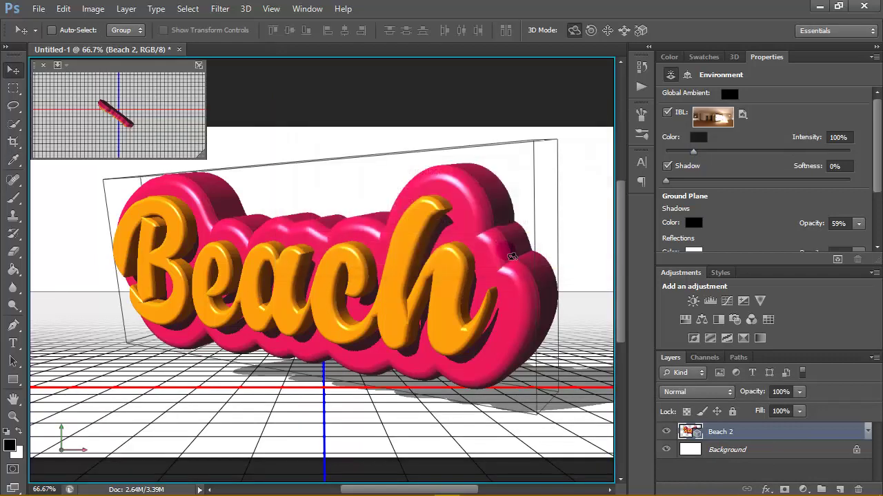
- Replace the Environment's IBL texture by reloading lebombo_2k.hdr with the working RGB profile assigned
{"action": "left_click", "coordinate": [718, 118]}
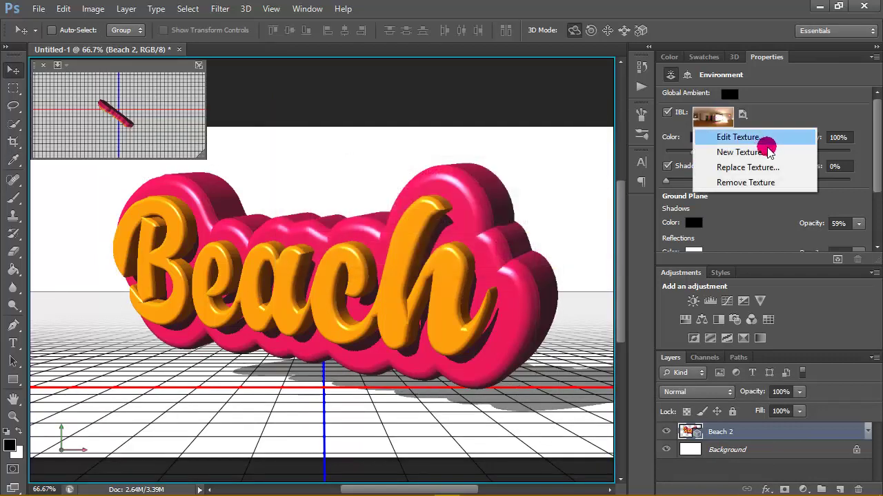
{"action": "left_click", "coordinate": [760, 171]}
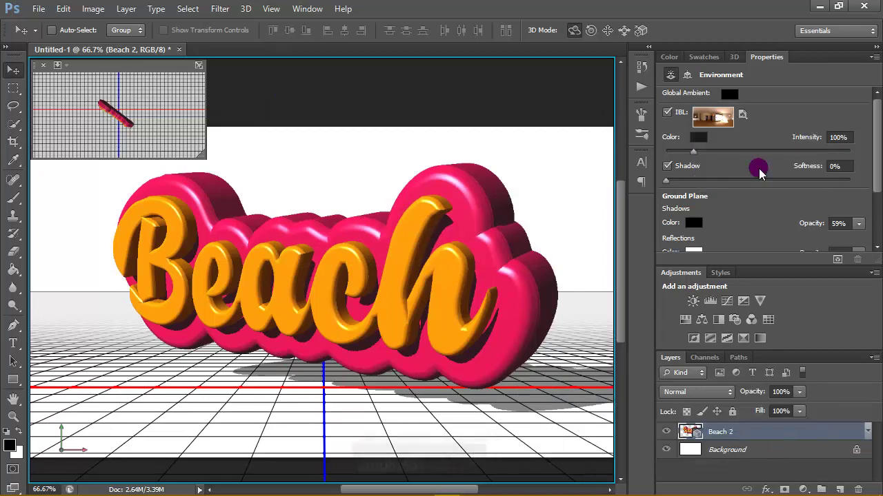
{"action": "left_click", "coordinate": [706, 118]}
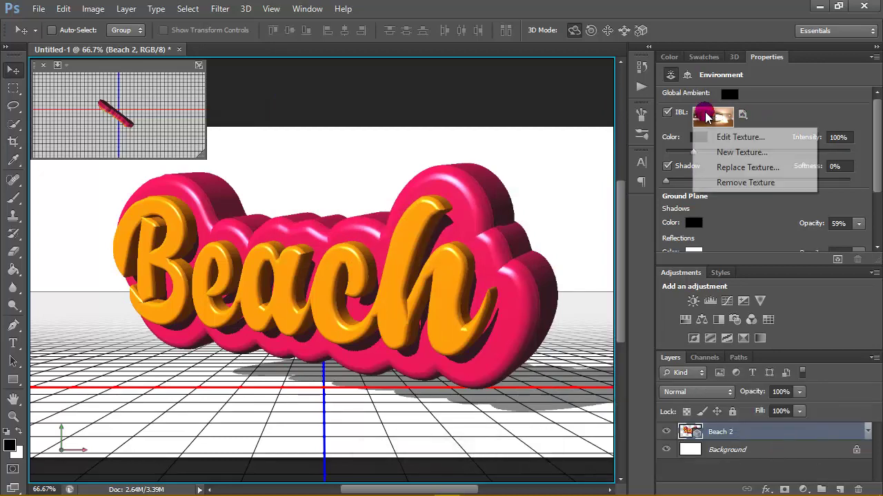
{"action": "left_click", "coordinate": [748, 168]}
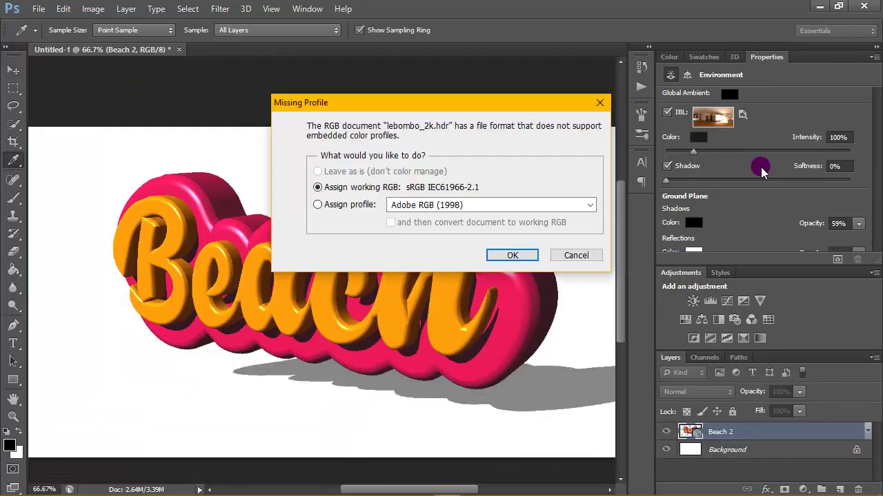
{"action": "left_click", "coordinate": [512, 255]}
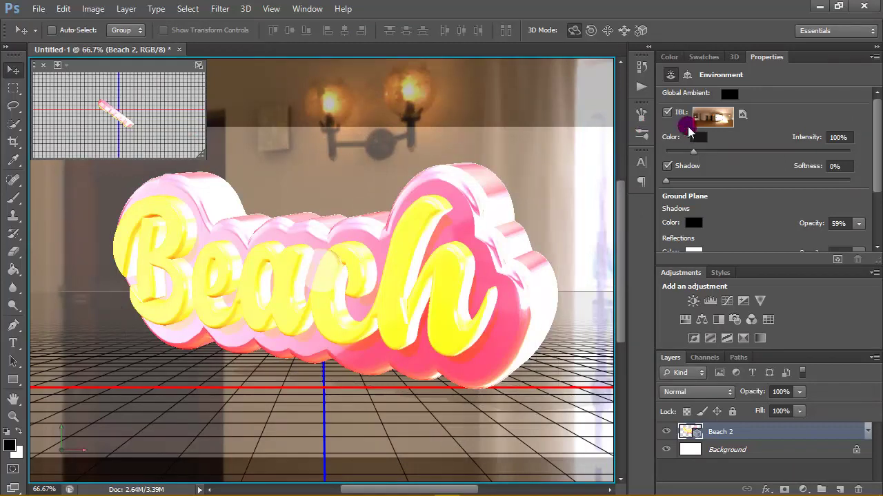
- Set the IBL intensity to 0% and rotate the environment image to adjust the reflections on the Beach text
{"action": "left_click_drag", "start_coordinate": [691, 155], "coordinate": [657, 156]}
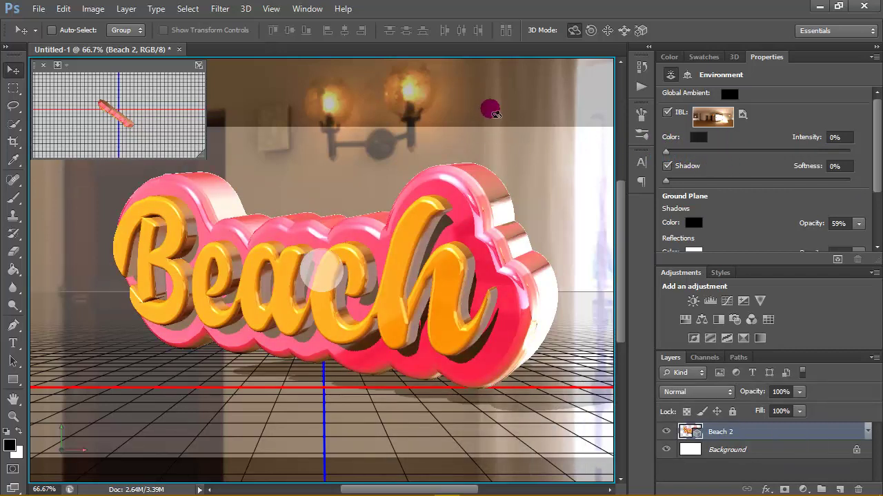
{"action": "mouse_move", "coordinate": [499, 109]}
{"action": "left_mouse_down"}
{"action": "mouse_move", "coordinate": [522, 186]}
{"action": "mouse_move", "coordinate": [550, 187]}
{"action": "mouse_move", "coordinate": [564, 102]}
{"action": "mouse_move", "coordinate": [559, 81]}
{"action": "mouse_move", "coordinate": [537, 75]}
{"action": "mouse_move", "coordinate": [528, 104]}
{"action": "mouse_move", "coordinate": [517, 96]}
{"action": "mouse_move", "coordinate": [536, 69]}
{"action": "left_mouse_up"}
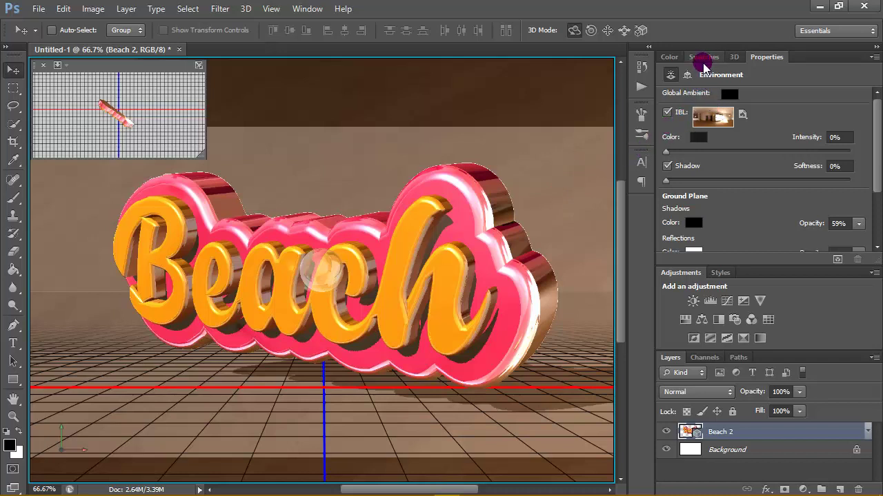
{"action": "left_click", "coordinate": [731, 58]}
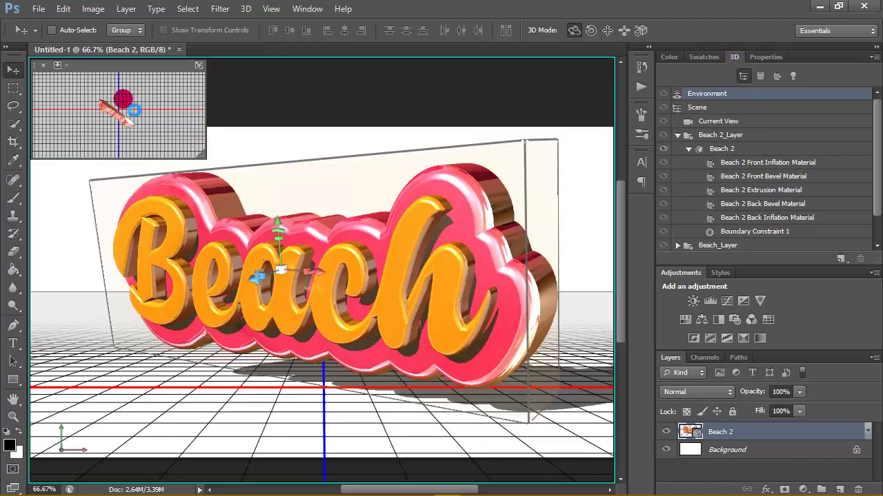
- View the text without the 3D overlays, hide the Background layer, and return to the Move tool
{"action": "left_click", "coordinate": [14, 87]}
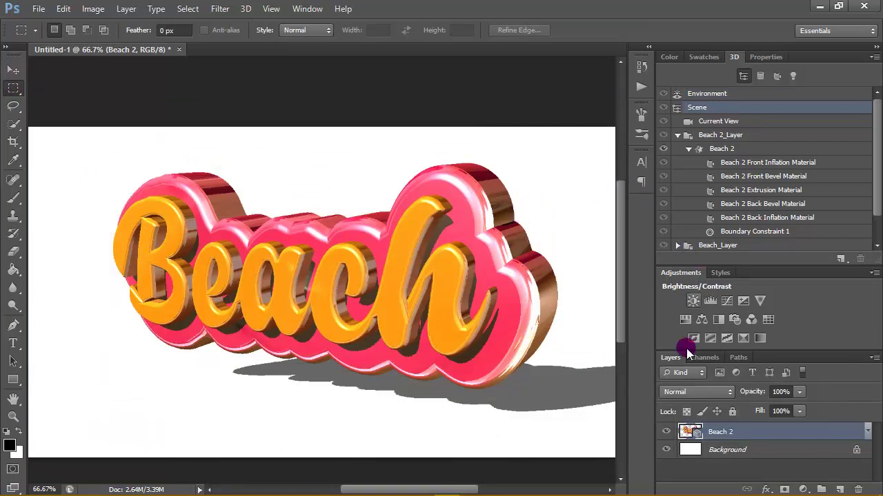
{"action": "left_click", "coordinate": [666, 450]}
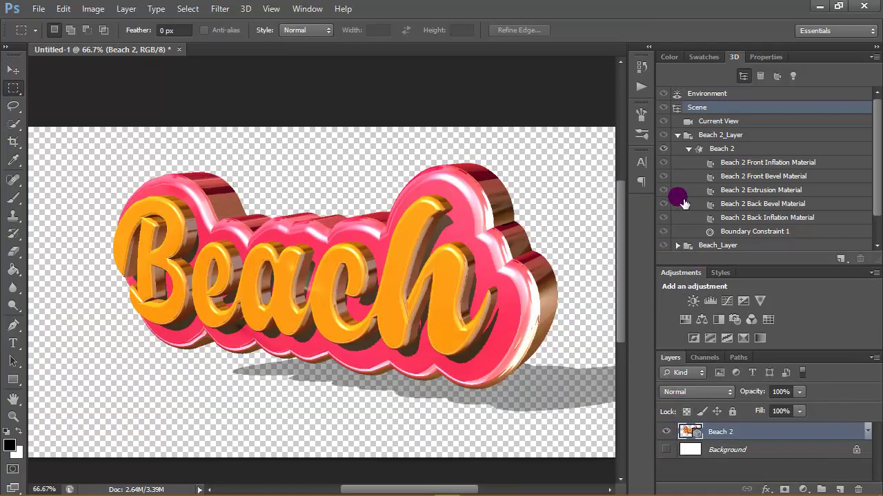
{"action": "left_click", "coordinate": [13, 69]}
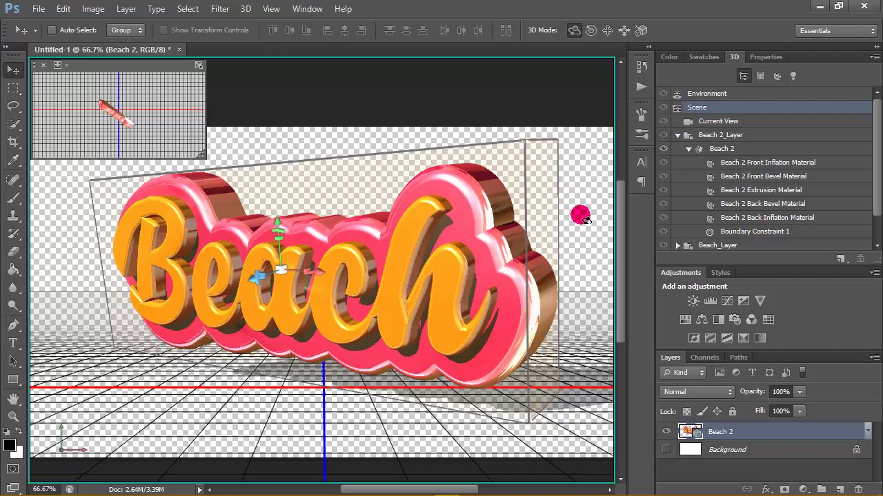
- Slightly rotate the Beach scene, lower it toward the ground plane, and render the 3D layer
{"action": "left_click_drag", "start_coordinate": [584, 219], "coordinate": [575, 214]}
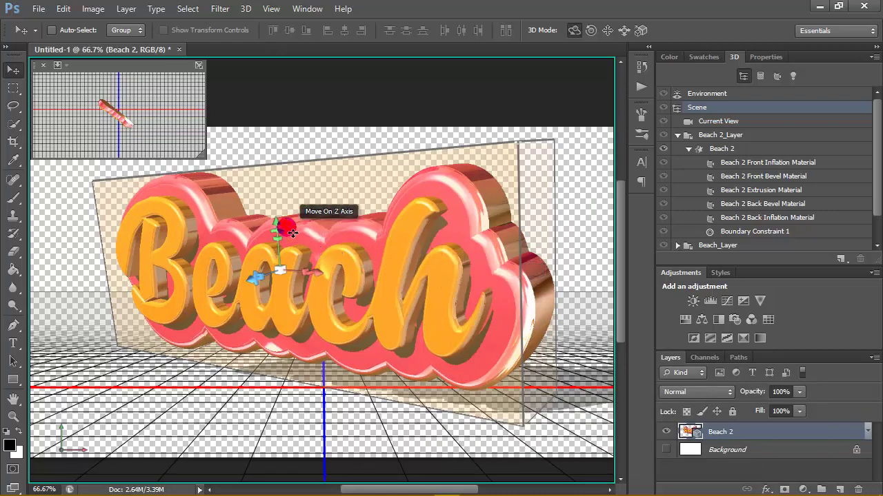
{"action": "left_click_drag", "start_coordinate": [282, 224], "coordinate": [282, 226]}
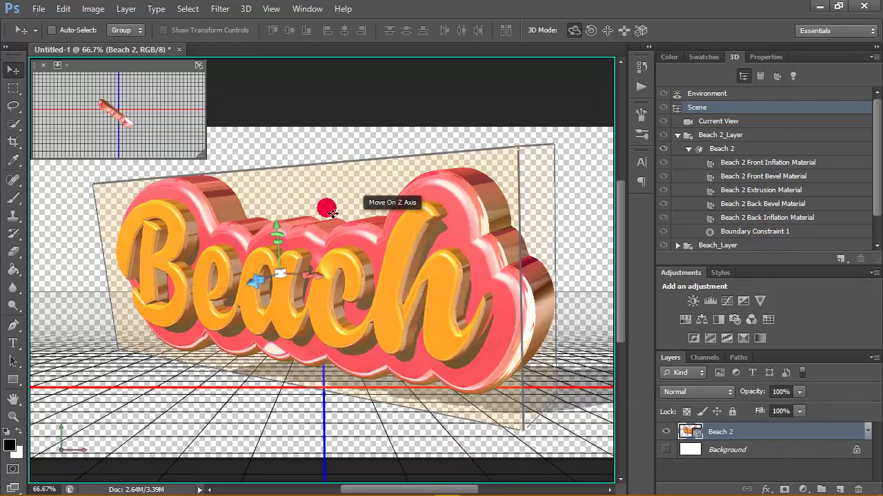
{"action": "left_click", "coordinate": [243, 9]}
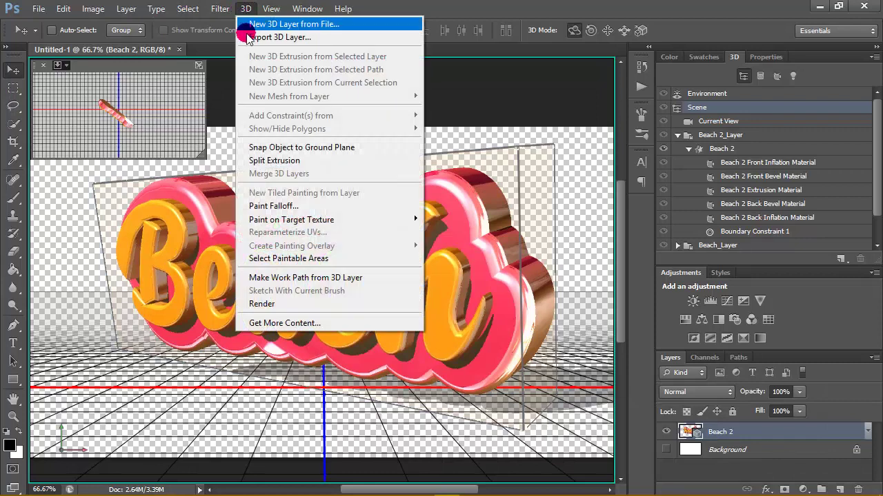
{"action": "left_click", "coordinate": [312, 304]}
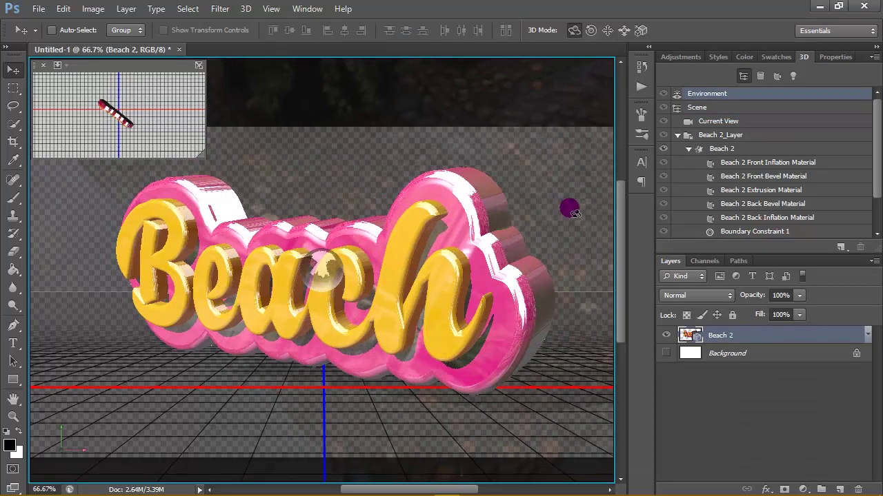
- Rotate the new IBL environment image slightly to refine the text's reflections, and reselect the whole scene
{"action": "double_click", "coordinate": [749, 96]}
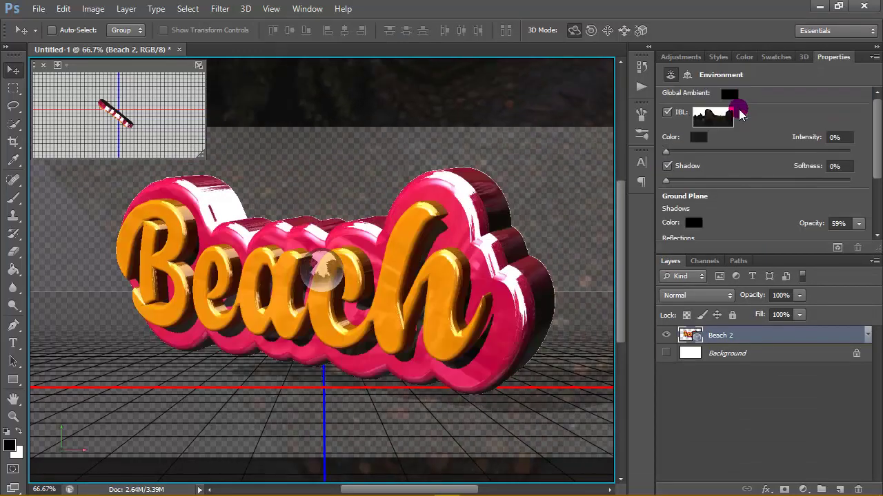
{"action": "left_click_drag", "start_coordinate": [540, 199], "coordinate": [543, 206]}
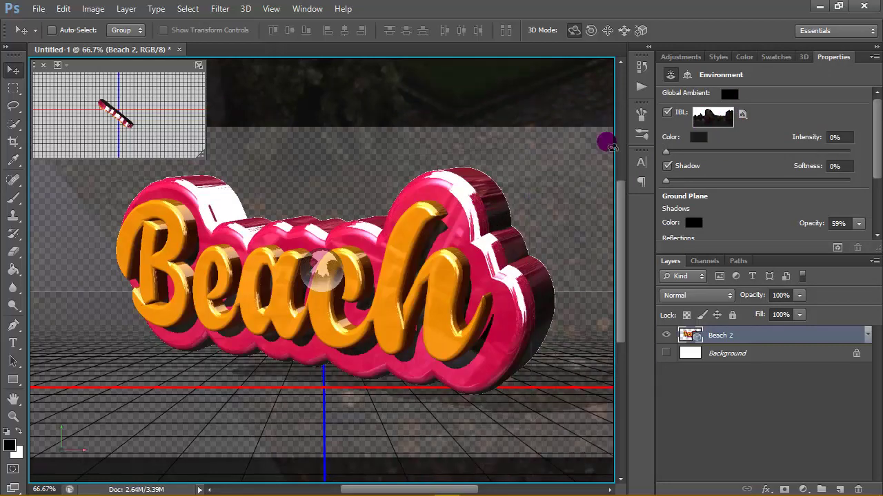
{"action": "left_click", "coordinate": [803, 56]}
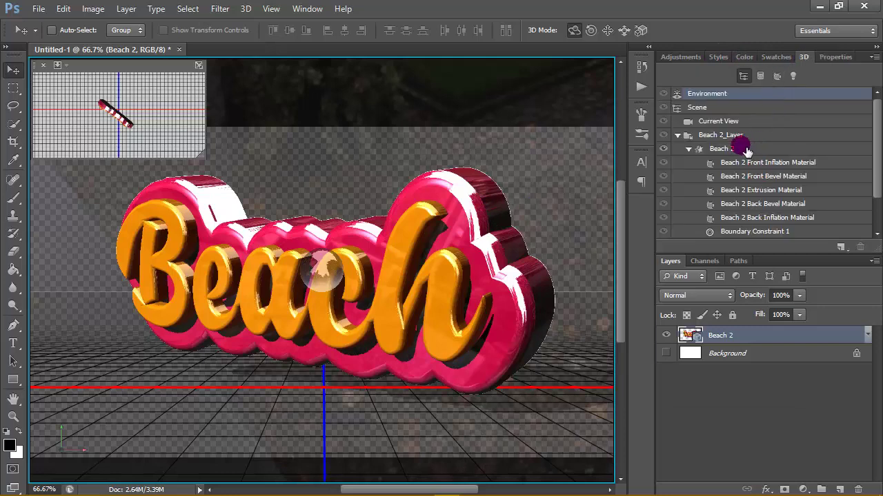
{"action": "left_click", "coordinate": [737, 107]}
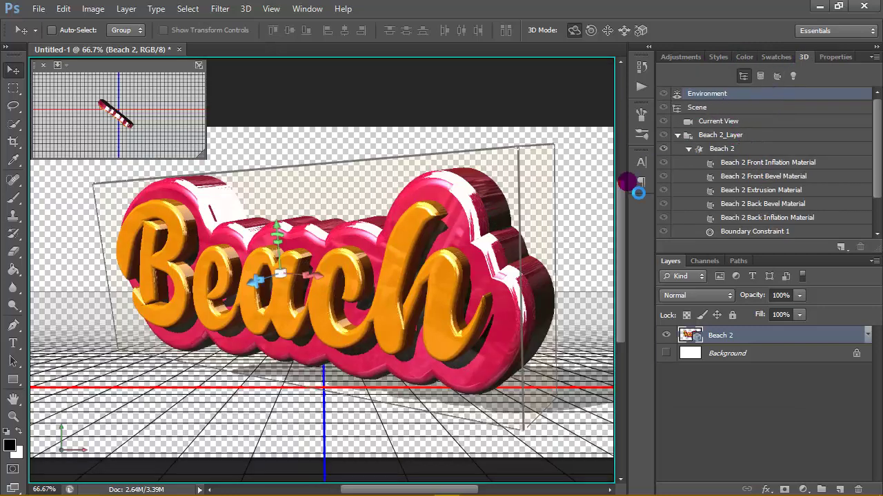
- Rotate the whole Beach scene to a new angle and raise it slightly along its vertical axis
{"action": "left_click", "coordinate": [580, 261]}
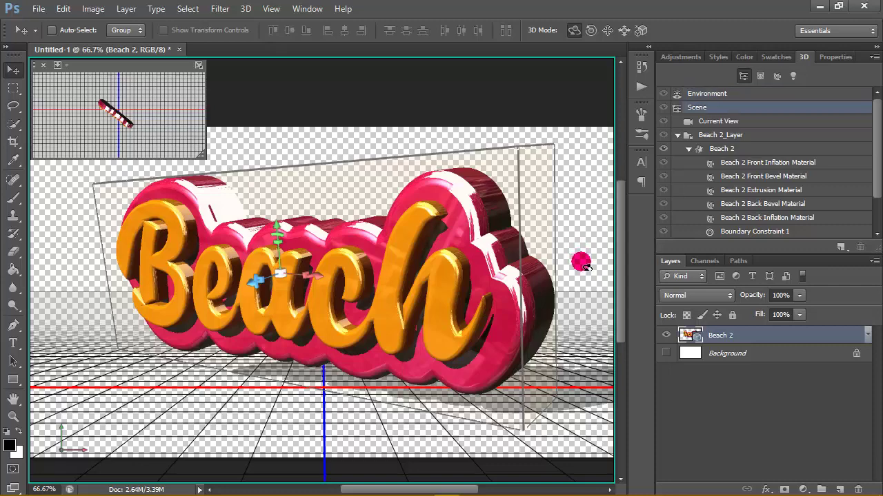
{"action": "left_click_drag", "start_coordinate": [584, 196], "coordinate": [602, 257]}
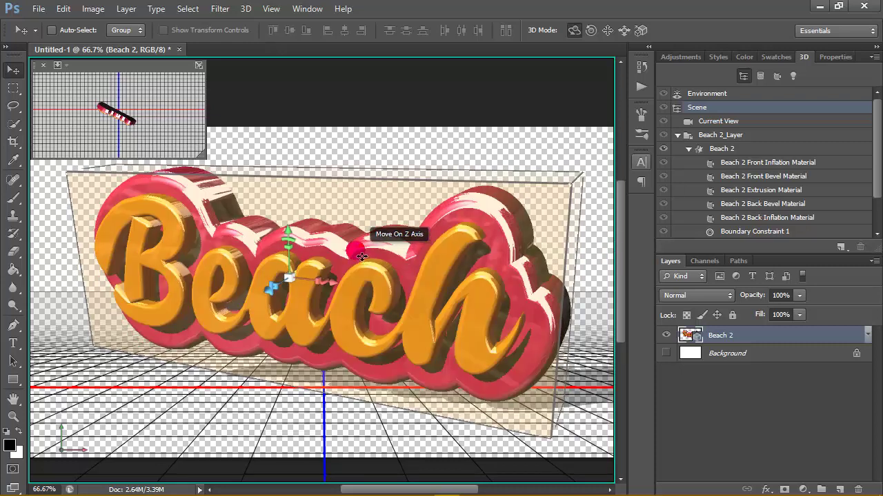
{"action": "mouse_move", "coordinate": [288, 231]}
{"action": "left_mouse_down"}
{"action": "mouse_move", "coordinate": [287, 181]}
{"action": "mouse_move", "coordinate": [295, 230]}
{"action": "left_mouse_up"}
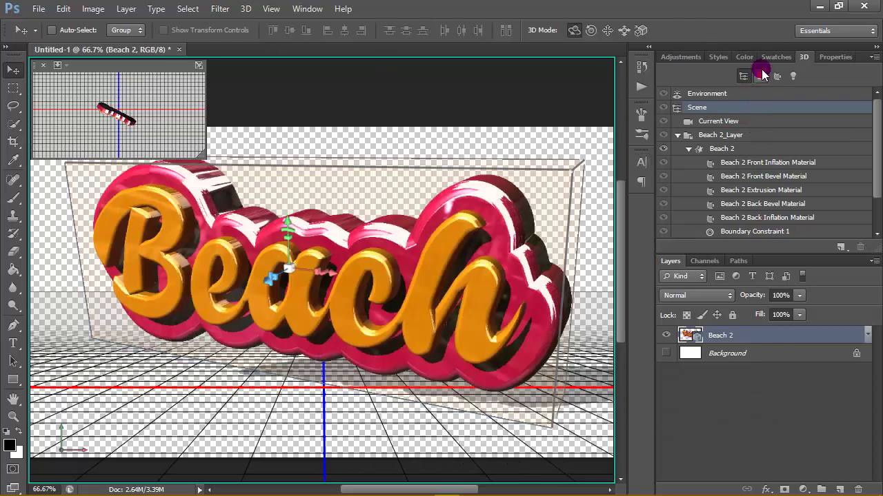
- Set Infinite Light 1's shadow softness to 11% and slightly adjust the light's direction across the text
{"action": "left_click_drag", "start_coordinate": [877, 160], "coordinate": [877, 216]}
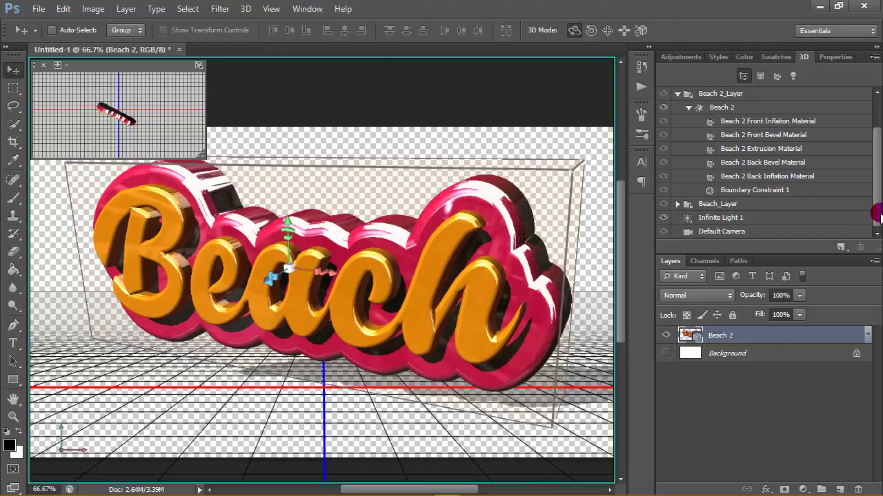
{"action": "left_click", "coordinate": [768, 217]}
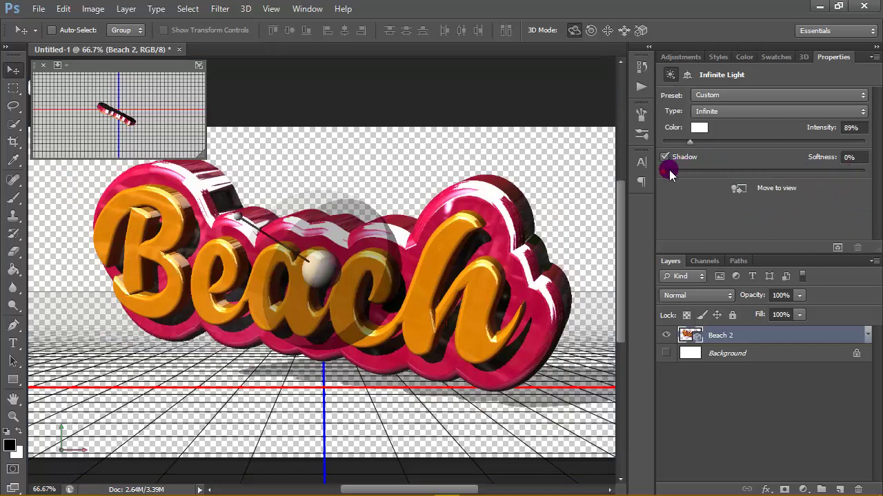
{"action": "left_click_drag", "start_coordinate": [665, 174], "coordinate": [693, 181]}
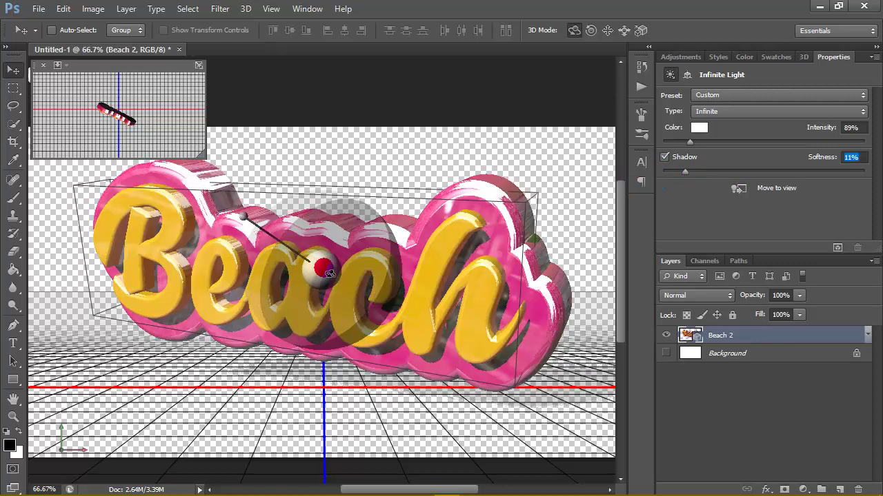
{"action": "left_click_drag", "start_coordinate": [330, 282], "coordinate": [390, 260]}
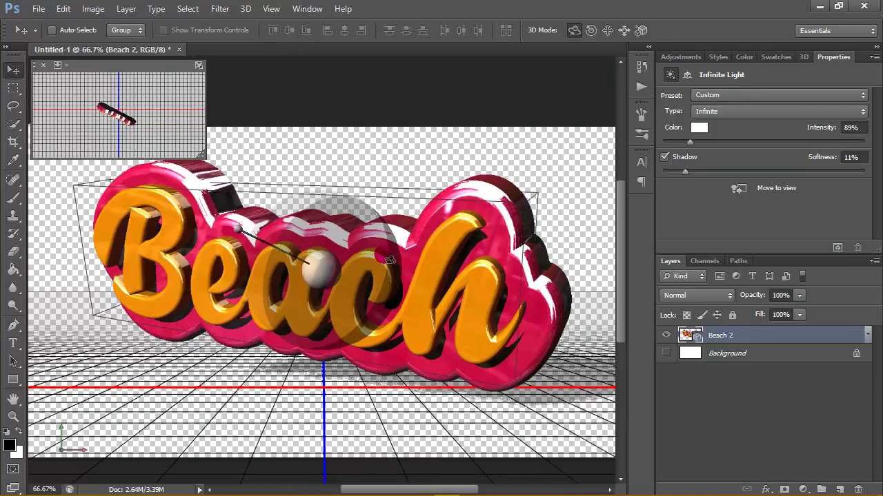
- Inspect the Beach 2 and Beach layer groups, toggling each mesh's visibility off and back on to identify its part
{"action": "left_click", "coordinate": [794, 60]}
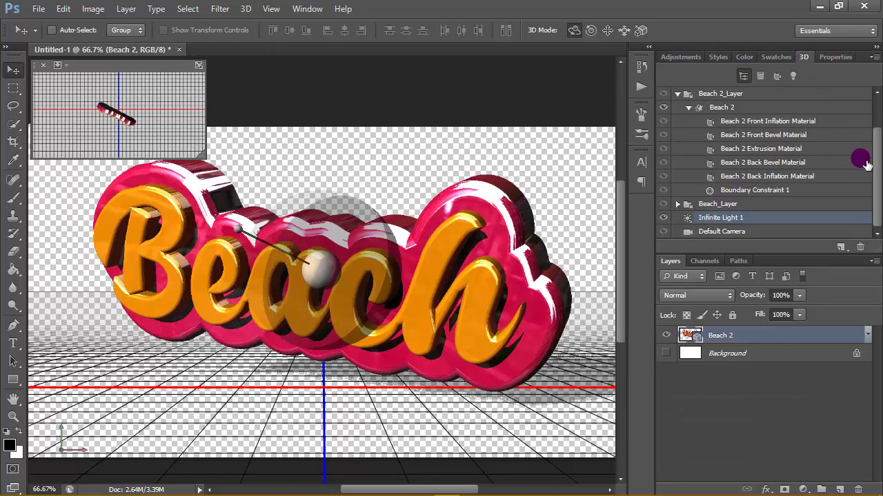
{"action": "scroll", "coordinate": [870, 148], "scroll_direction": "up", "scroll_amount": 3}
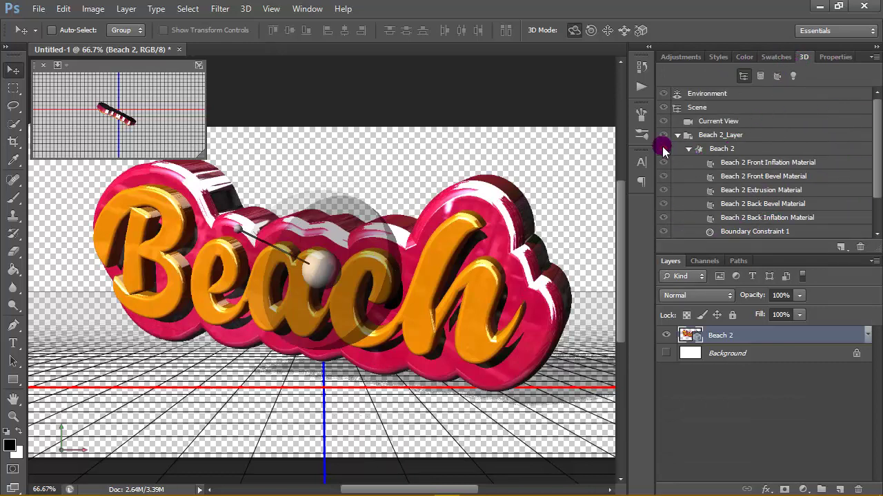
{"action": "left_click", "coordinate": [663, 150]}
{"action": "left_click", "coordinate": [664, 150]}
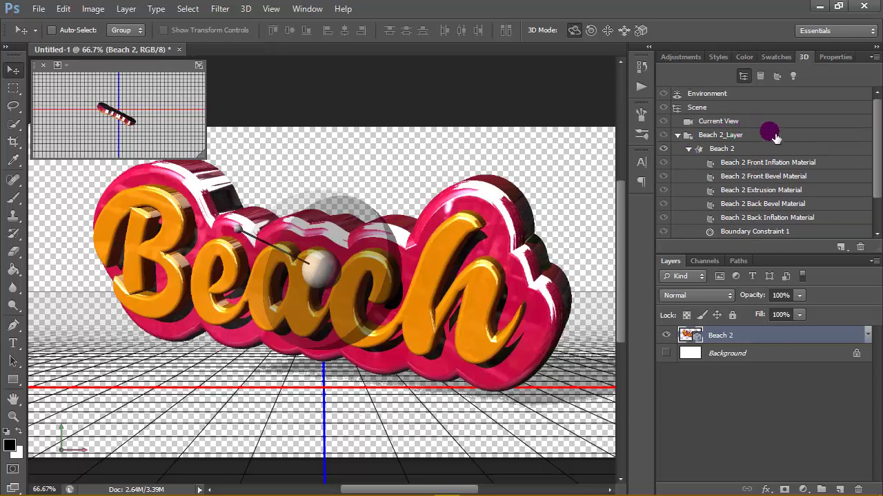
{"action": "left_click", "coordinate": [758, 134]}
{"action": "left_click", "coordinate": [679, 136]}
{"action": "left_click", "coordinate": [679, 135]}
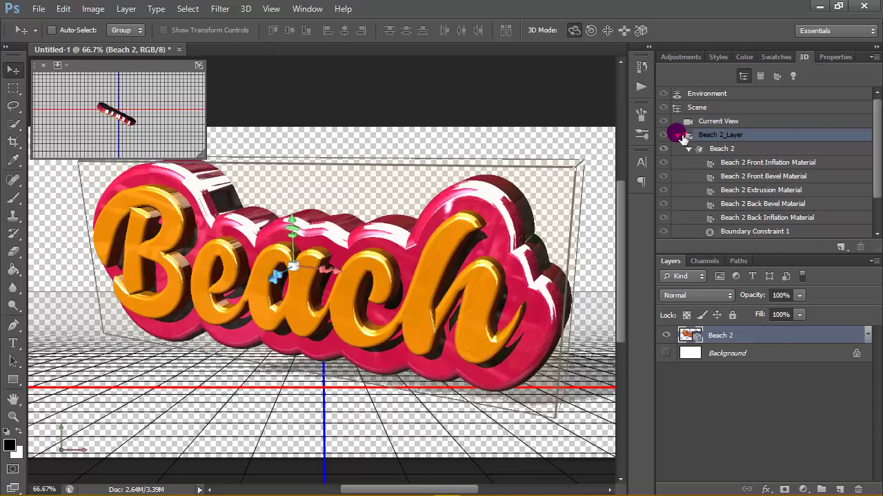
{"action": "left_click_drag", "start_coordinate": [877, 168], "coordinate": [877, 195]}
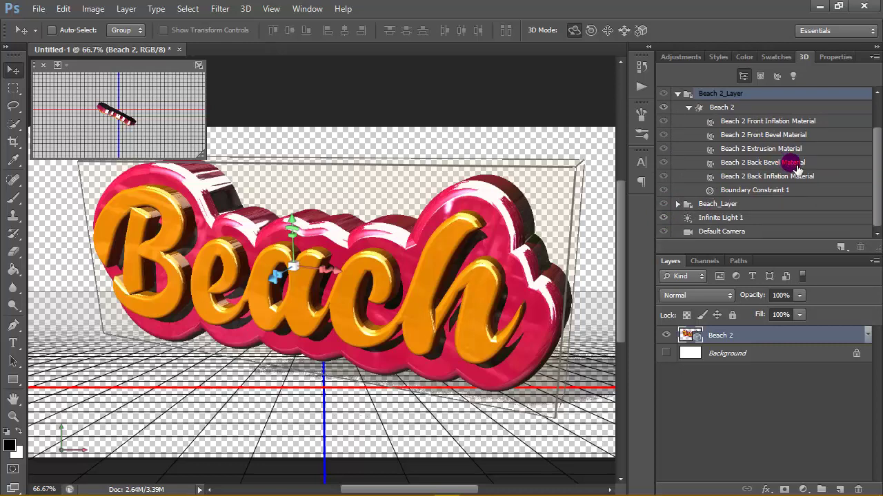
{"action": "left_click_drag", "start_coordinate": [877, 167], "coordinate": [876, 140]}
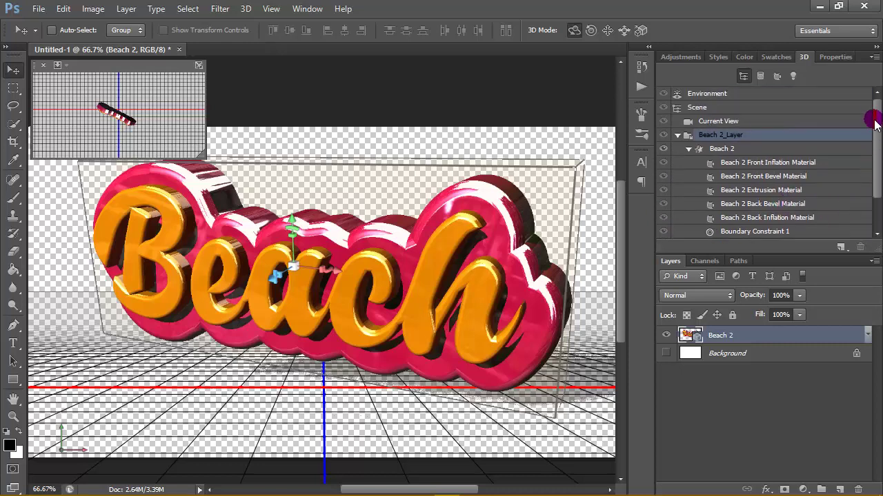
{"action": "scroll", "coordinate": [774, 164], "scroll_direction": "down", "scroll_amount": 3}
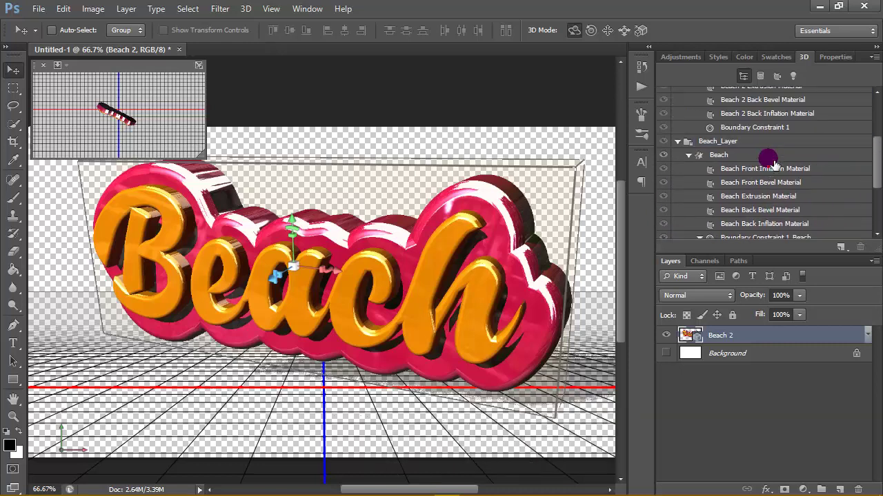
{"action": "left_click", "coordinate": [664, 154]}
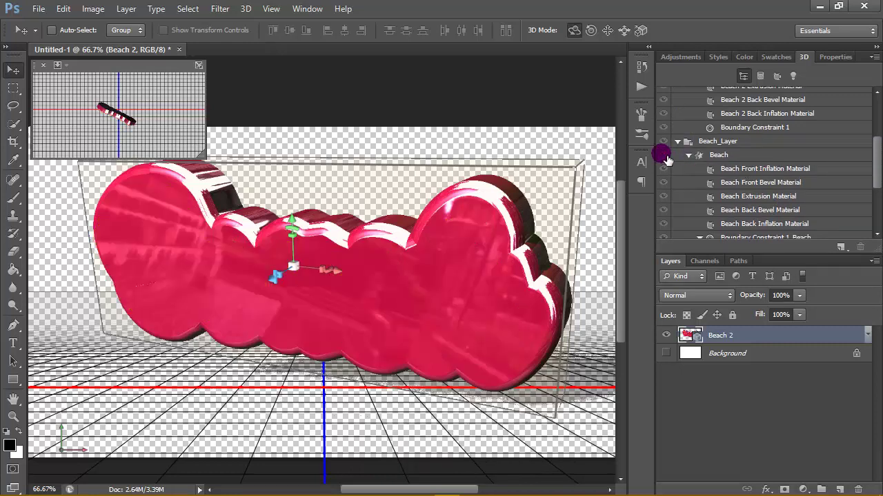
{"action": "left_click", "coordinate": [663, 155]}
- Review the material settings of the Beach lettering's front bevel, and return to the scene's object list
{"action": "left_click", "coordinate": [786, 182]}
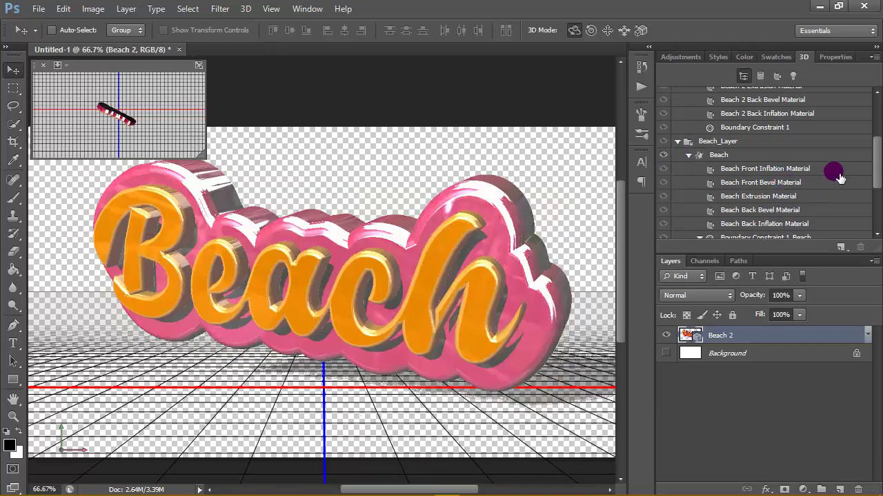
{"action": "left_click", "coordinate": [824, 172]}
{"action": "double_click", "coordinate": [828, 184]}
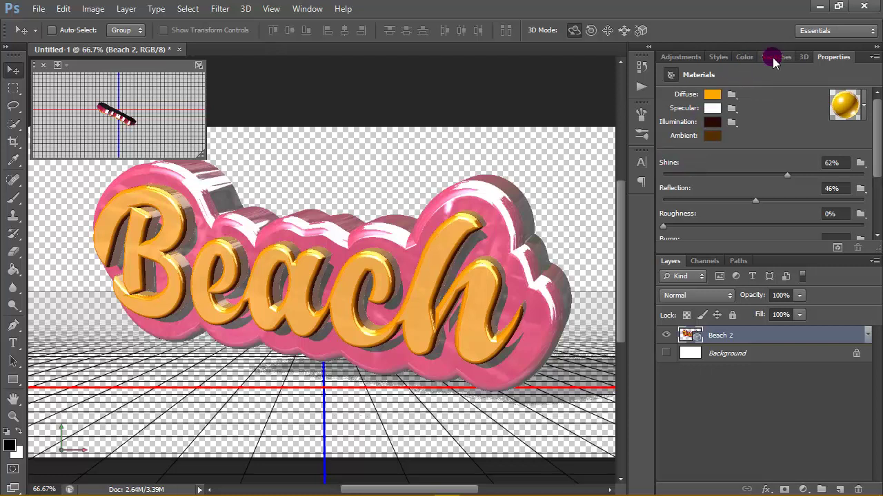
{"action": "left_click", "coordinate": [802, 57]}
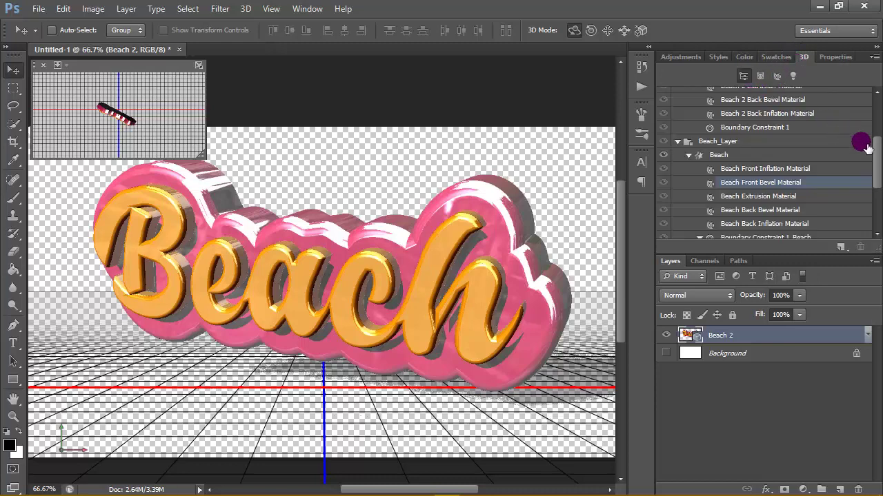
- Reselect the whole scene, start a render of the Beach 3D layer, and stop it early
{"action": "scroll", "coordinate": [862, 141], "scroll_direction": "up", "scroll_amount": 4}
{"action": "left_click", "coordinate": [763, 105]}
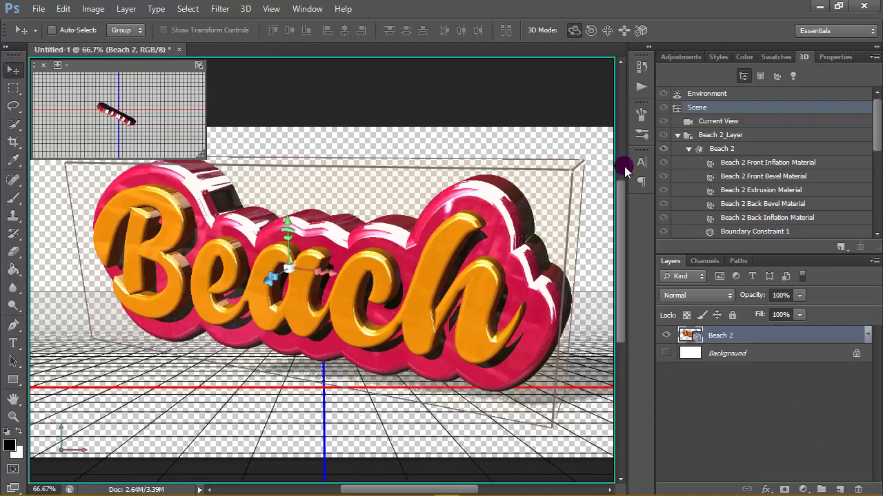
{"action": "left_click", "coordinate": [244, 8]}
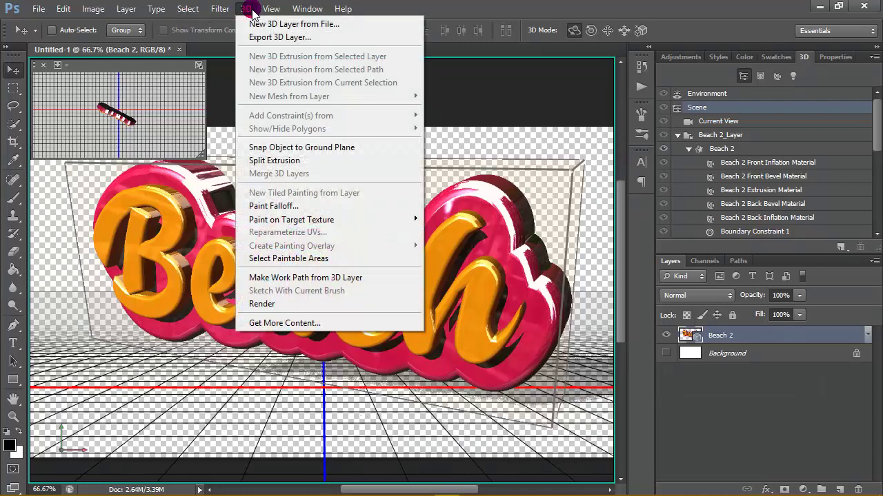
{"action": "left_click", "coordinate": [262, 304]}
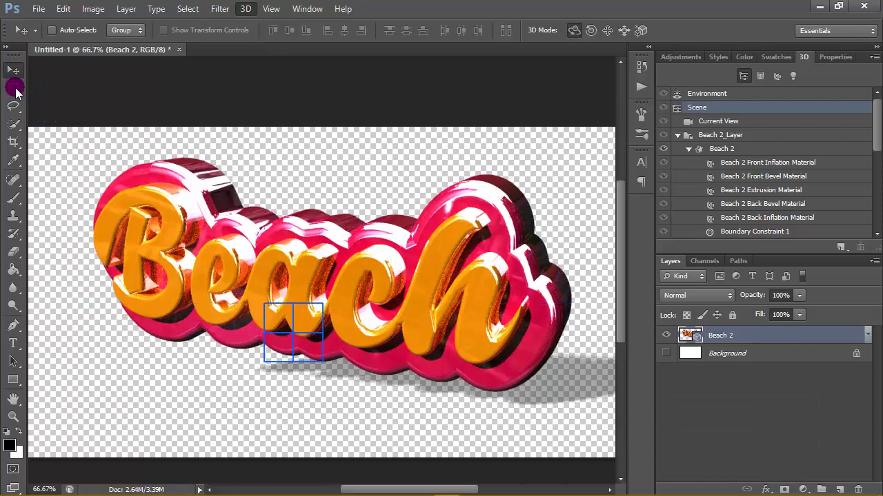
{"action": "left_click", "coordinate": [16, 92]}
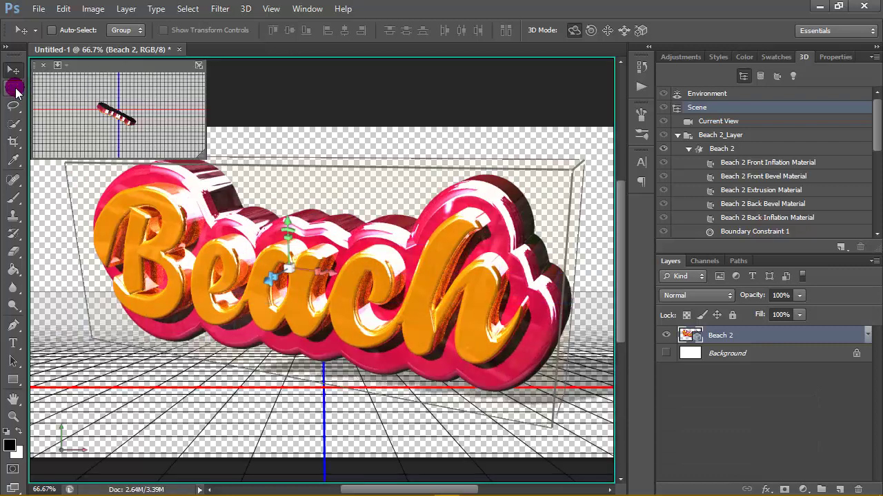
- Rotate the environment's IBL image to change the reflections on the Beach text, and render the 3D layer
{"action": "left_click", "coordinate": [754, 95]}
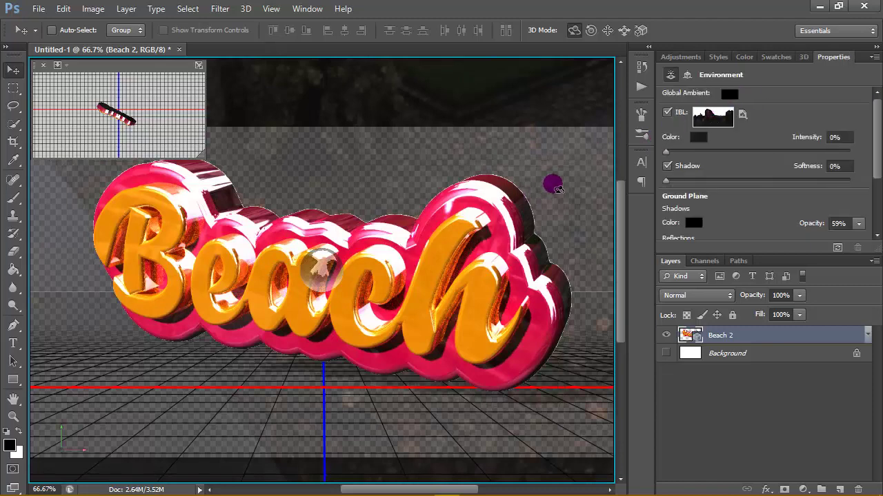
{"action": "left_click_drag", "start_coordinate": [557, 189], "coordinate": [507, 168]}
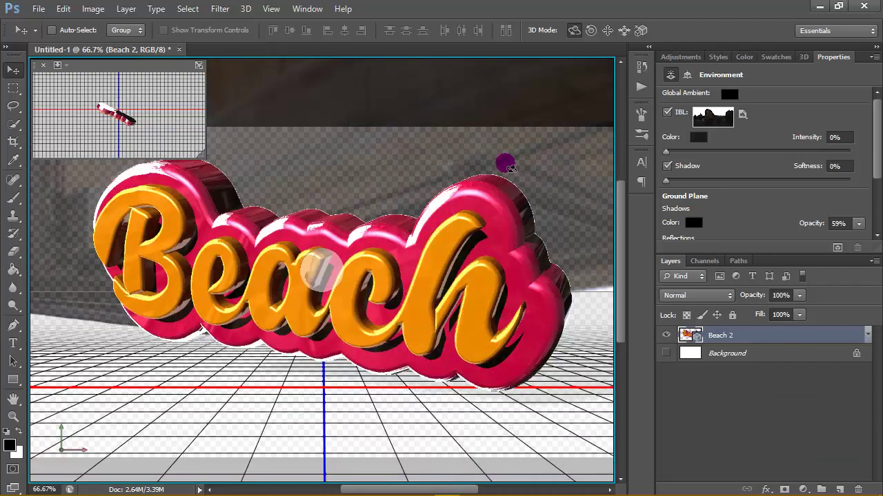
{"action": "left_click", "coordinate": [246, 8]}
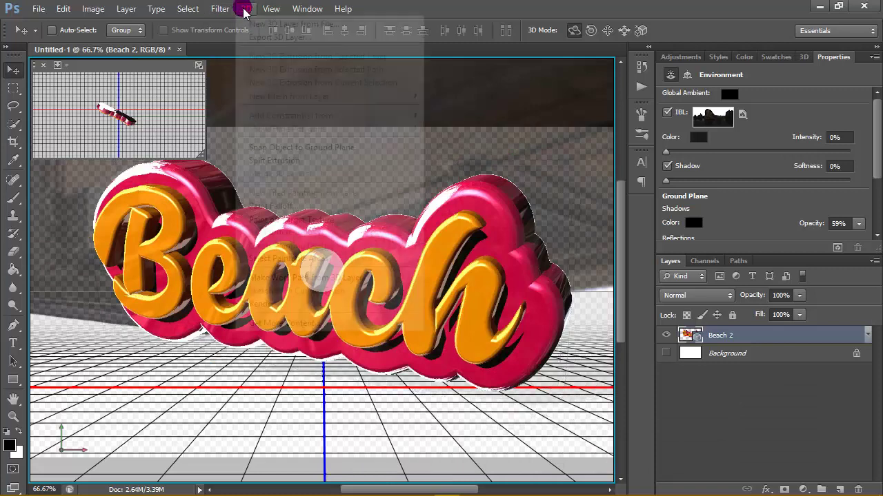
{"action": "left_click", "coordinate": [262, 303]}
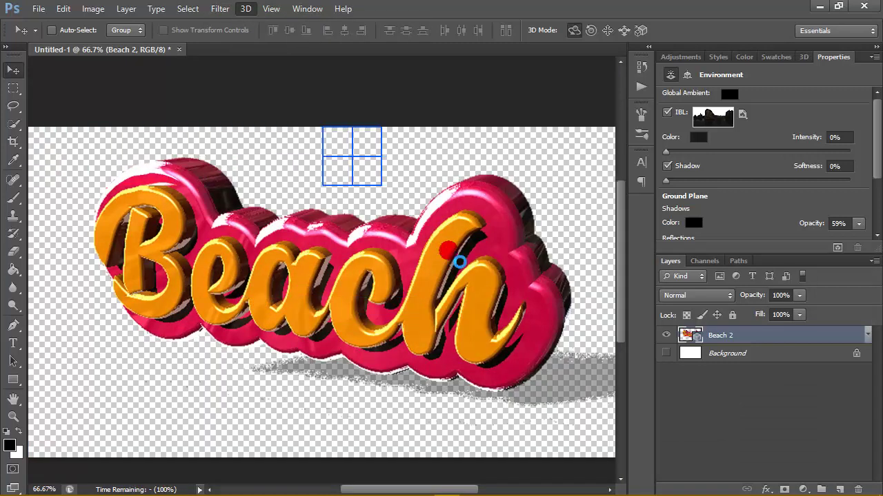